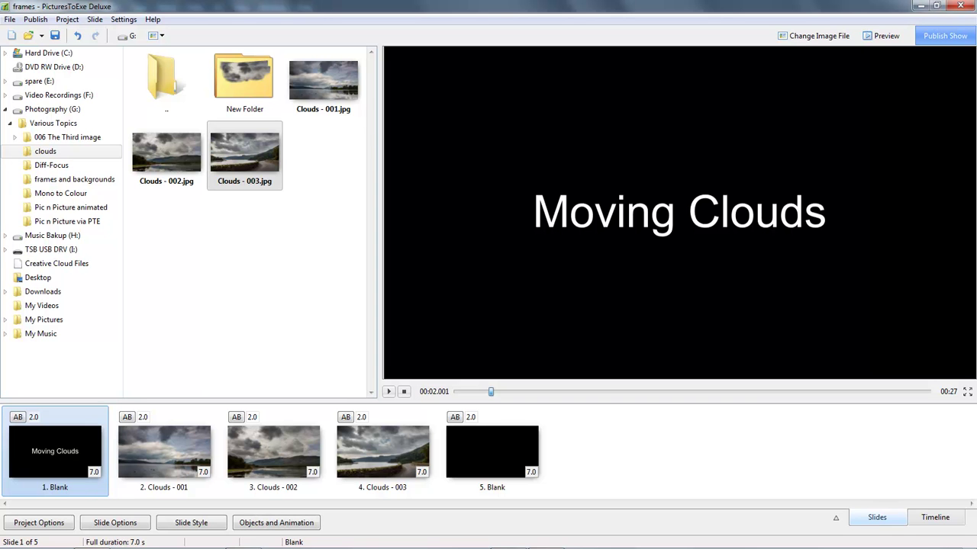
Advance from the Moving Clouds title to slide 2, the Clouds - 001 lake photo.
key(Right)
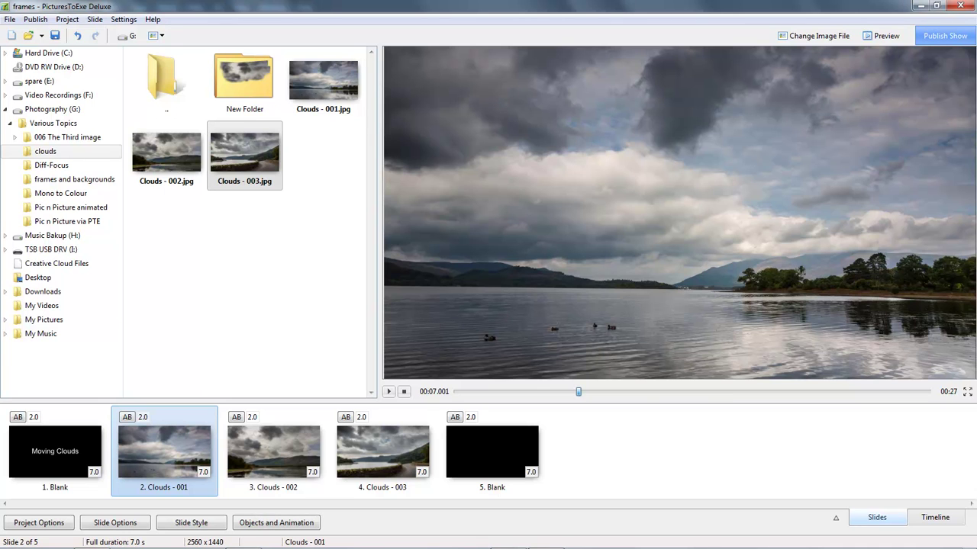
Select slide 3, Clouds - 002, in the slide strip.
click(273, 451)
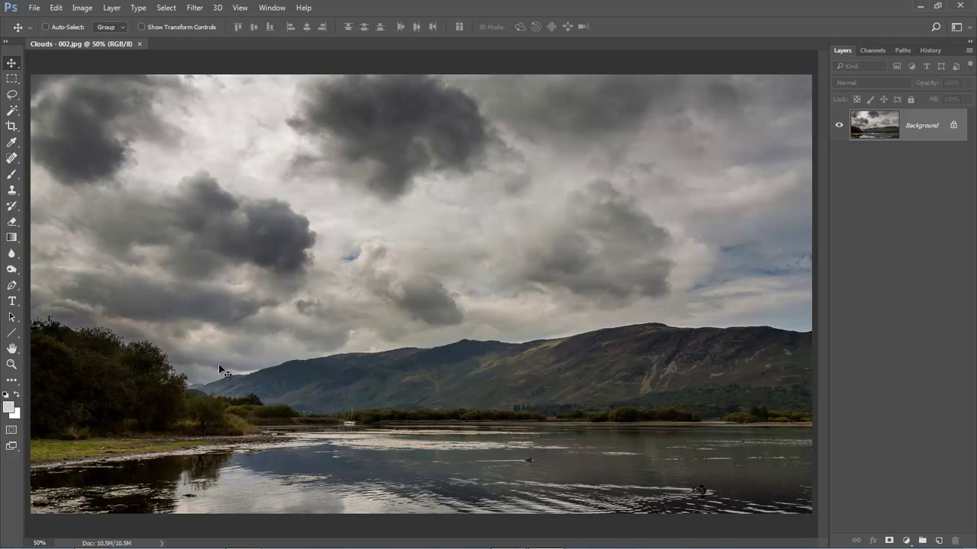
Draw a freehand Lasso selection around the sky with a wavy lower edge above the hills.
click(12, 97)
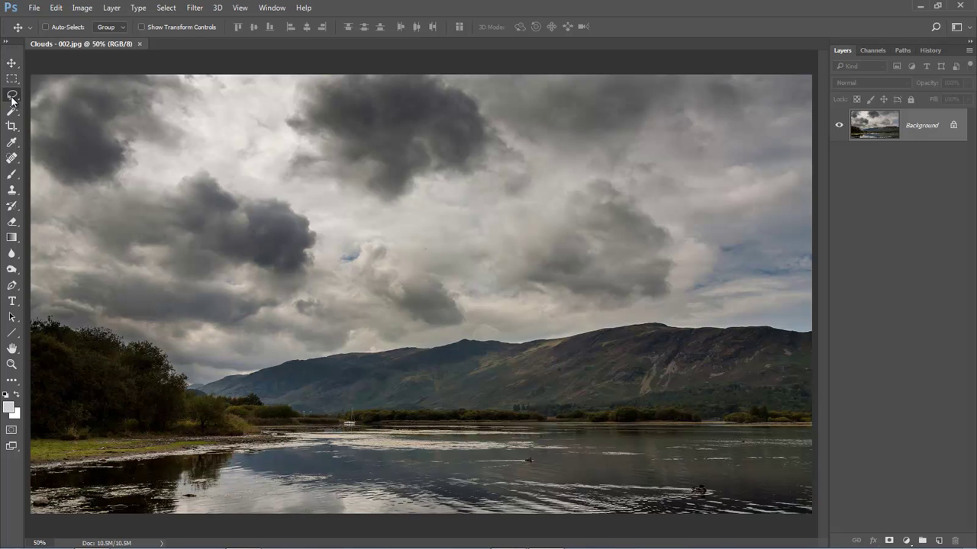
drag(12, 96, 46, 94)
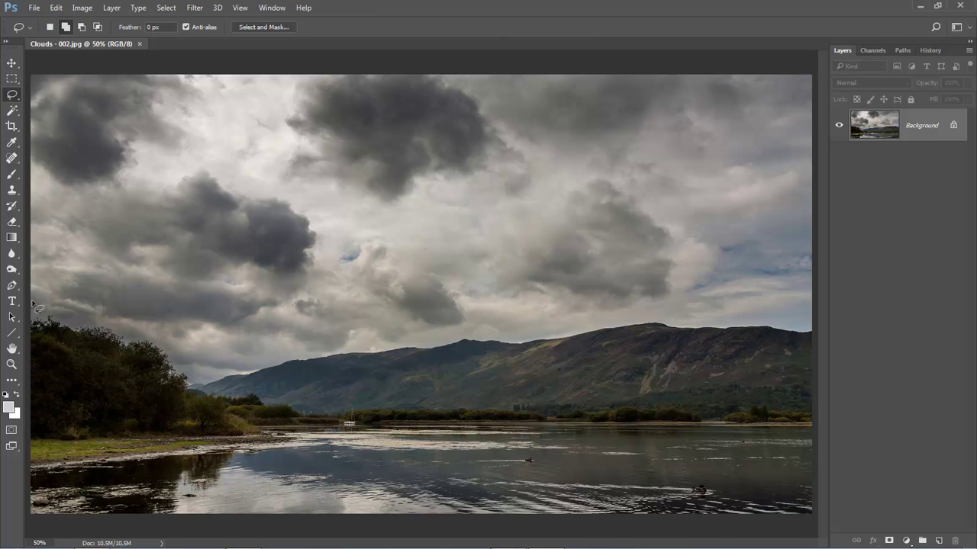
mouse_move(32, 298)
mouse_down()
mouse_move(63, 298)
mouse_move(97, 316)
mouse_move(137, 310)
mouse_move(208, 331)
mouse_move(381, 329)
mouse_move(657, 301)
mouse_move(759, 305)
mouse_move(823, 275)
mouse_move(839, 194)
mouse_move(822, 65)
mouse_move(789, 50)
mouse_move(542, 31)
mouse_move(92, 27)
mouse_move(19, 35)
mouse_move(9, 309)
mouse_up()
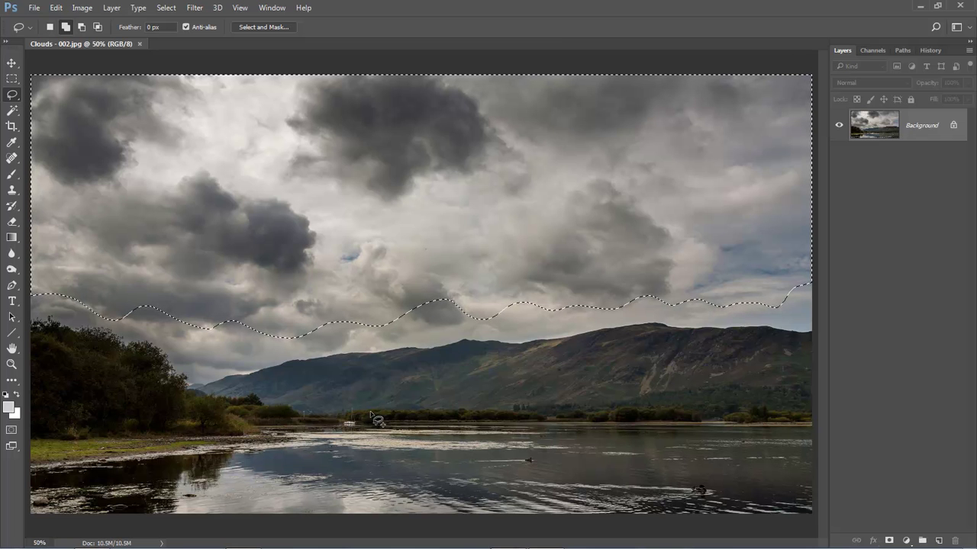
Feather the sky selection by 33.2 px in Select and Mask and apply it.
click(266, 26)
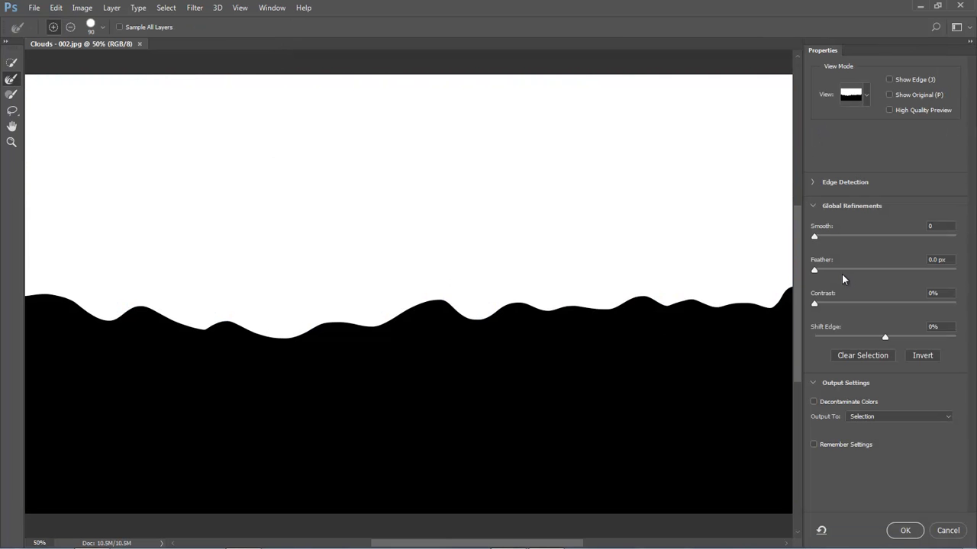
drag(814, 272, 884, 274)
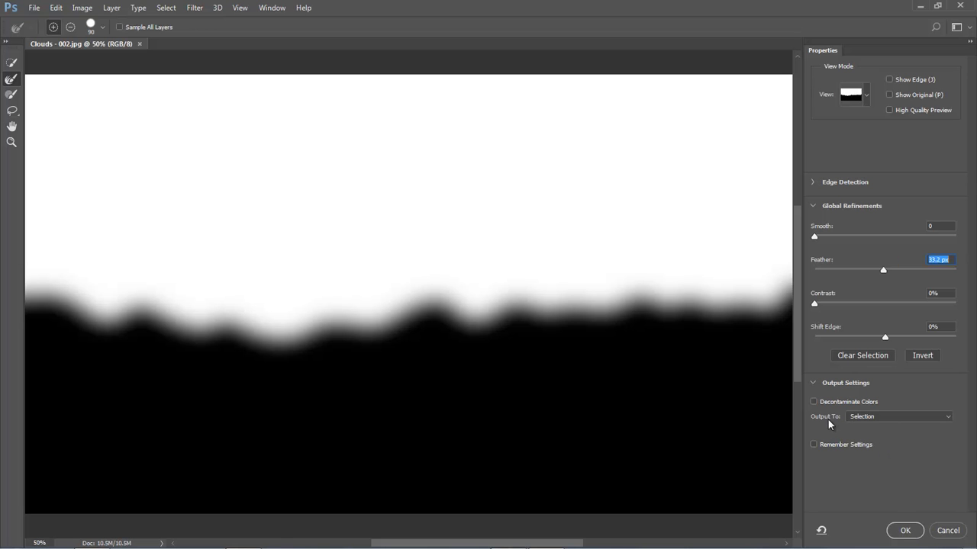
click(905, 530)
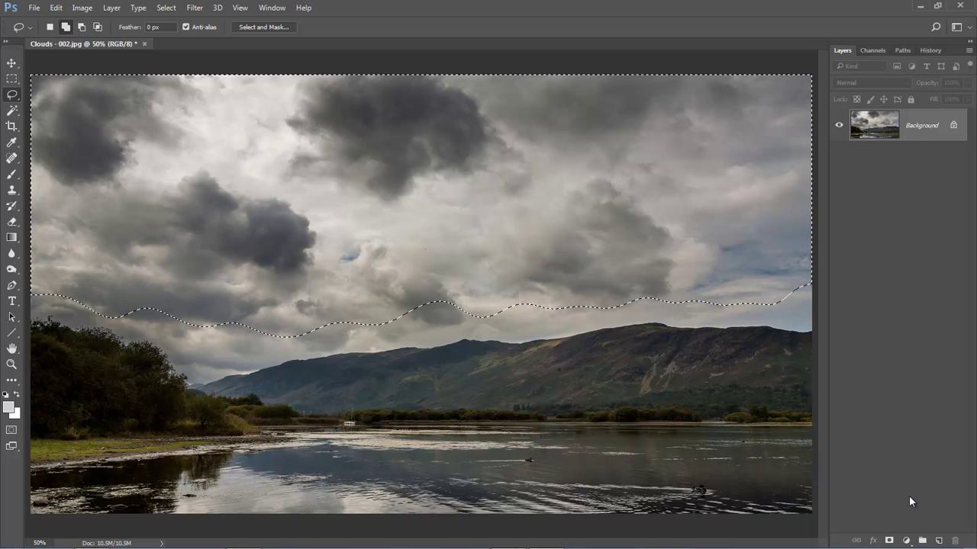
Copy the sky onto Layer 1, check it alone, then shift it right with the Move Tool.
key(ctrl+j)
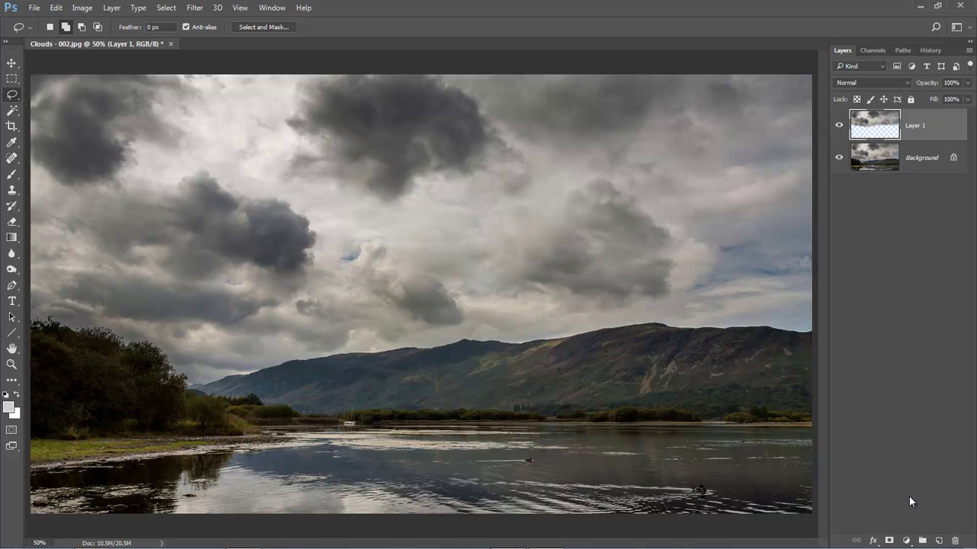
click(839, 158)
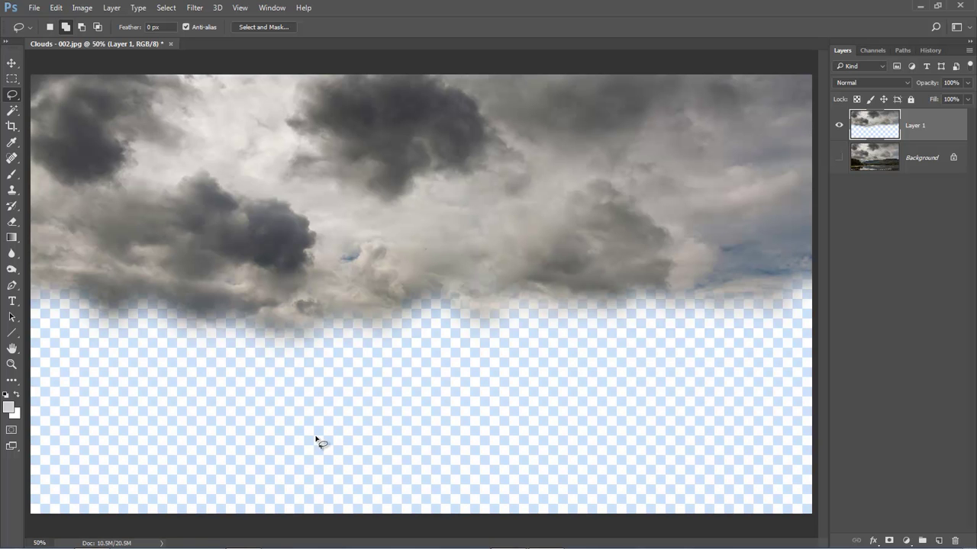
click(839, 158)
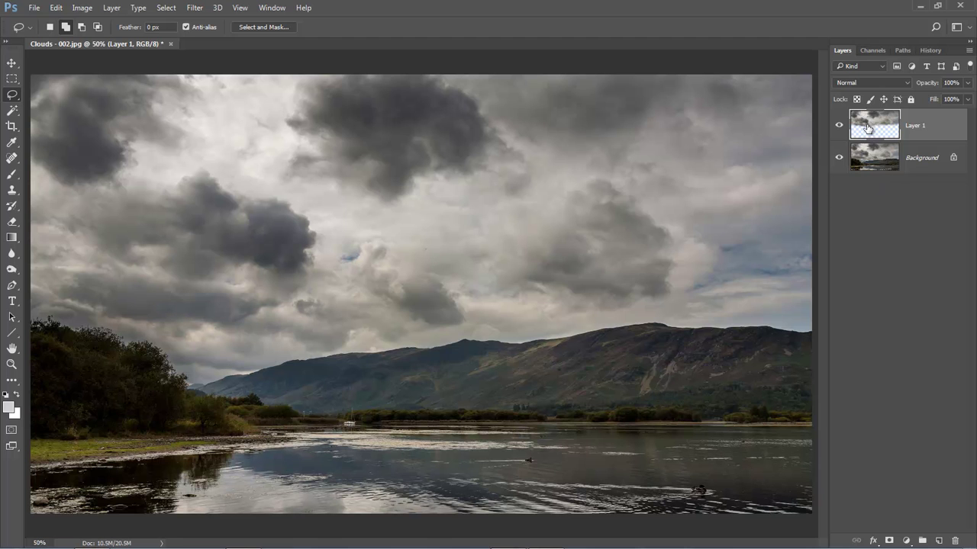
click(12, 64)
drag(339, 235, 441, 234)
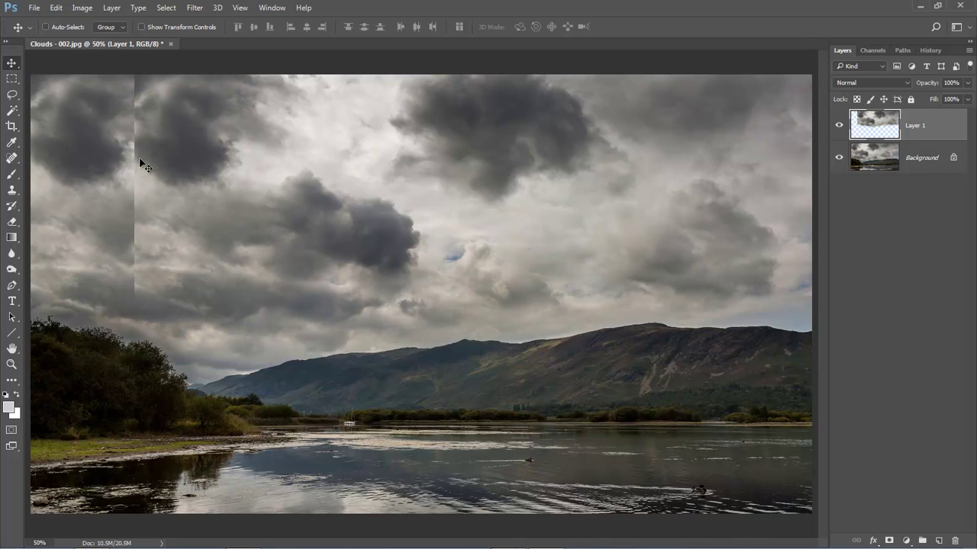
Add a layer mask to Layer 1 and select the standard Brush Tool.
click(888, 541)
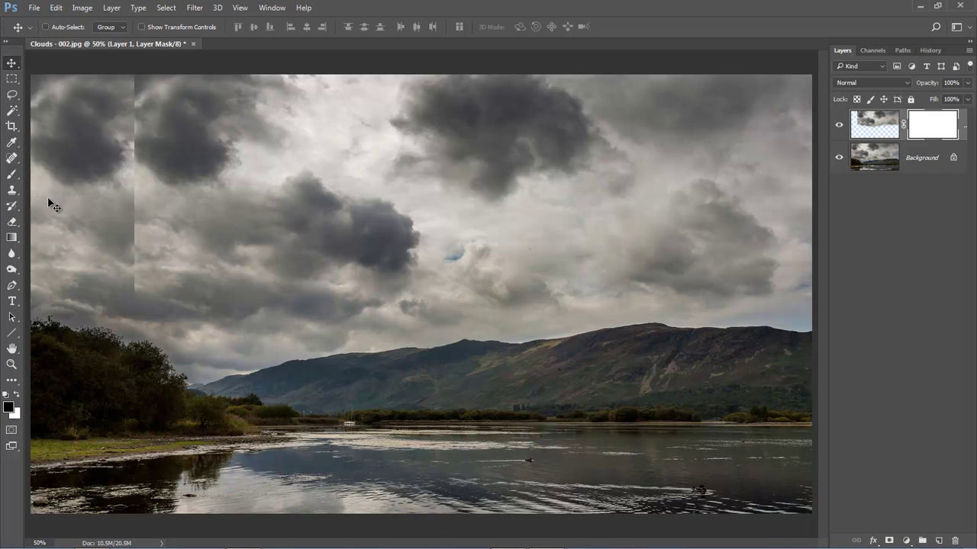
click(13, 175)
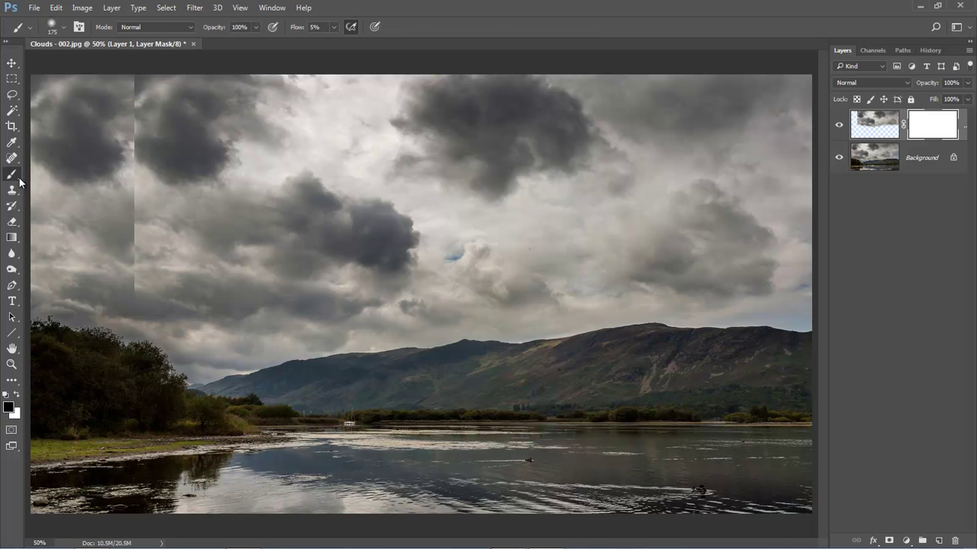
right_click(19, 180)
click(53, 179)
With Background hidden, paint black along Layer 1's left and top-left cloud edges.
click(839, 159)
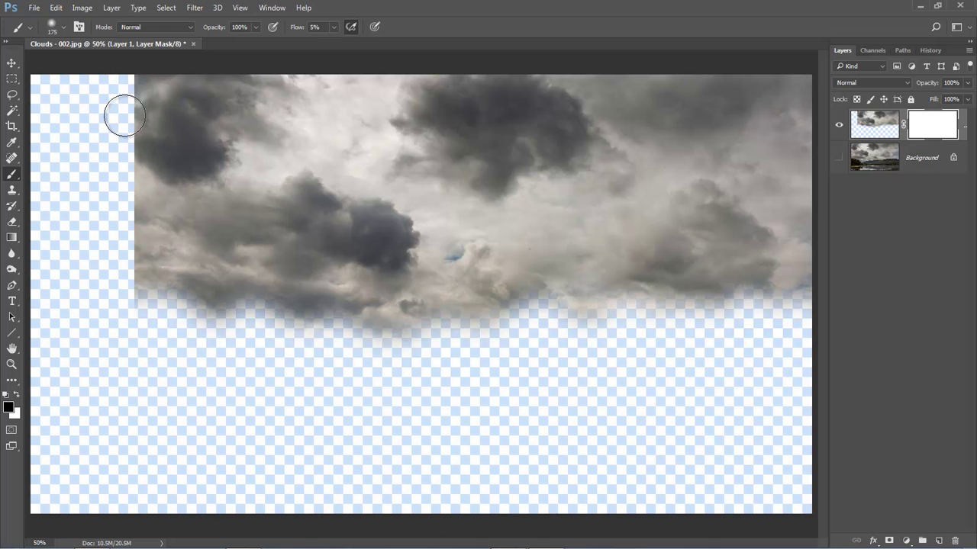
mouse_move(122, 115)
mouse_down()
mouse_move(126, 305)
mouse_move(118, 265)
mouse_move(139, 79)
mouse_move(88, 105)
mouse_move(57, 94)
mouse_move(153, 84)
mouse_move(96, 119)
mouse_move(126, 119)
mouse_move(82, 151)
mouse_move(81, 170)
mouse_move(122, 180)
mouse_move(132, 199)
mouse_move(97, 237)
mouse_move(113, 269)
mouse_move(99, 289)
mouse_move(145, 290)
mouse_move(120, 305)
mouse_move(90, 302)
mouse_move(92, 265)
mouse_move(157, 230)
mouse_move(145, 206)
mouse_move(63, 189)
mouse_move(74, 164)
mouse_move(70, 133)
mouse_move(93, 118)
mouse_move(85, 104)
mouse_move(95, 93)
mouse_move(121, 85)
mouse_move(100, 132)
mouse_move(138, 140)
mouse_move(142, 116)
mouse_move(109, 119)
mouse_move(132, 122)
mouse_move(113, 144)
mouse_move(140, 161)
mouse_move(107, 173)
mouse_move(139, 165)
mouse_move(144, 191)
mouse_move(80, 227)
mouse_move(135, 237)
mouse_move(87, 254)
mouse_move(131, 247)
mouse_move(87, 282)
mouse_move(122, 289)
mouse_move(100, 294)
mouse_up()
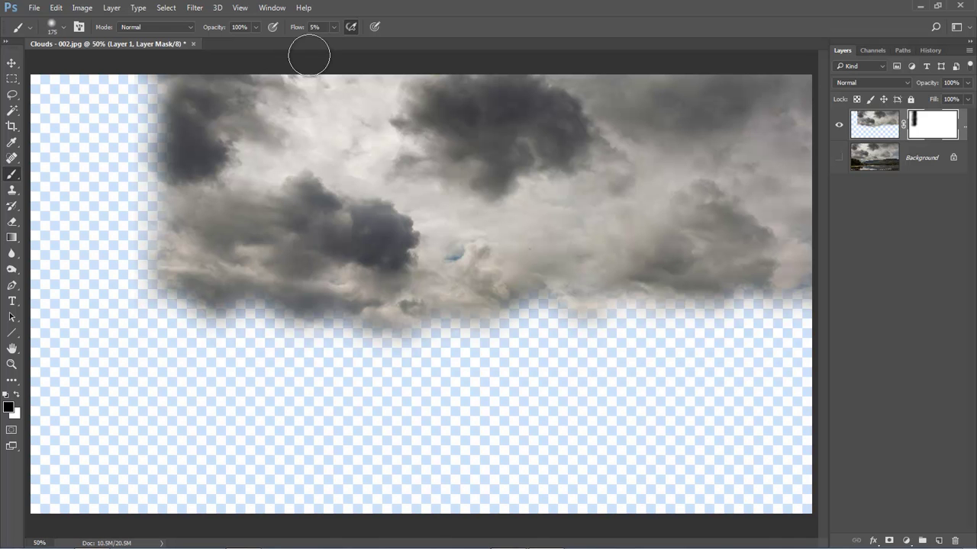
mouse_move(115, 171)
mouse_down()
mouse_move(96, 100)
mouse_move(104, 89)
mouse_move(98, 198)
mouse_move(176, 202)
mouse_move(92, 227)
mouse_move(77, 267)
mouse_move(219, 321)
mouse_move(199, 333)
mouse_move(323, 323)
mouse_move(214, 371)
mouse_up()
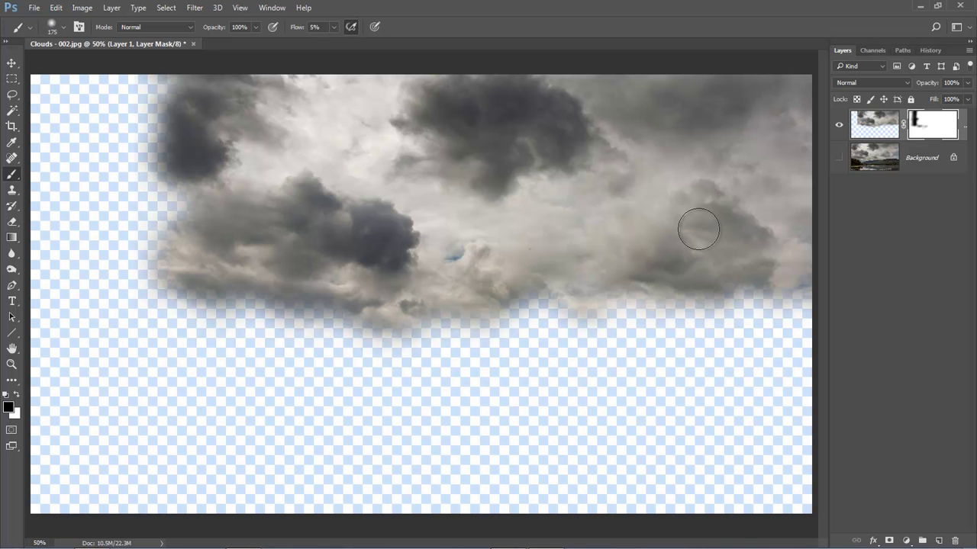
Show Background and shift Layer 1 left, then nudge it back right.
click(839, 159)
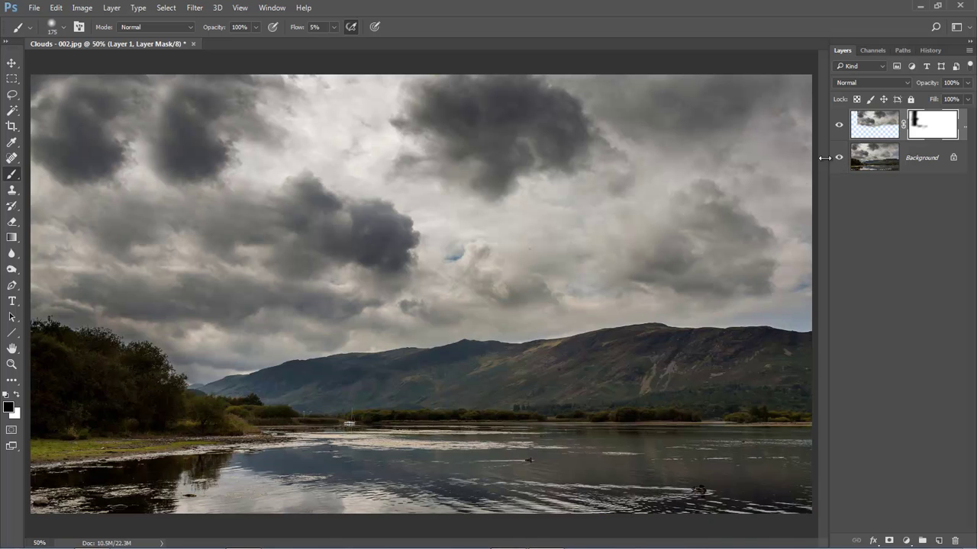
click(12, 65)
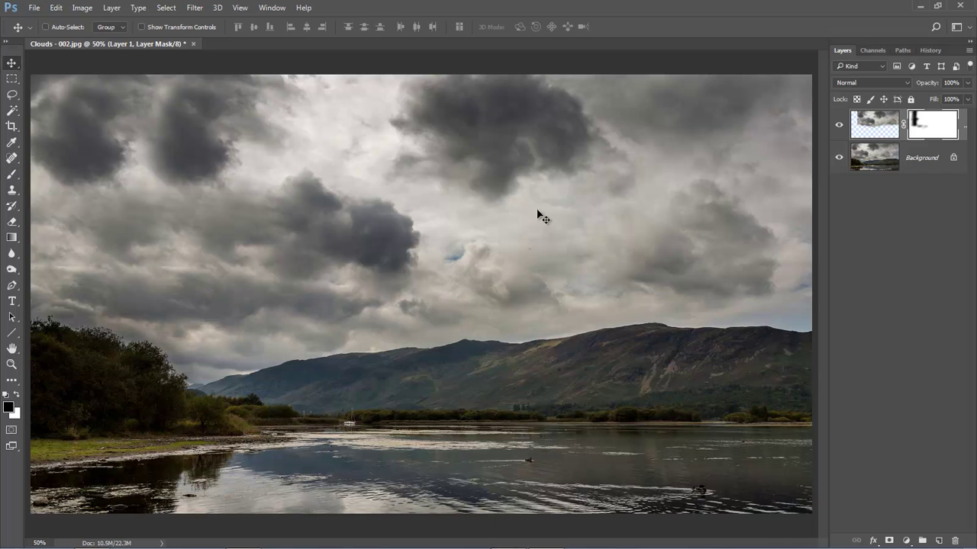
drag(633, 196, 534, 196)
drag(321, 201, 364, 209)
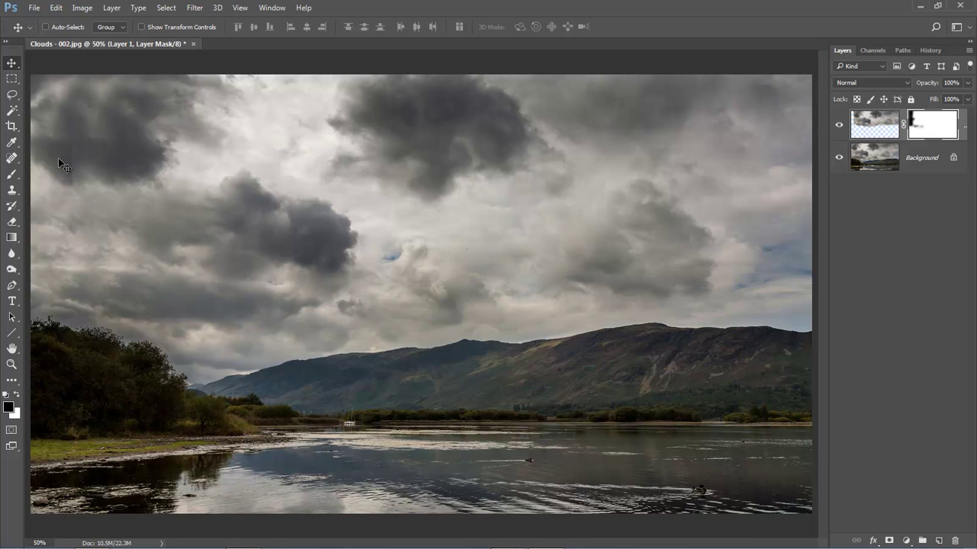
Target Layer 1's image, align the clouds with the original sky, and hide the layer.
click(11, 176)
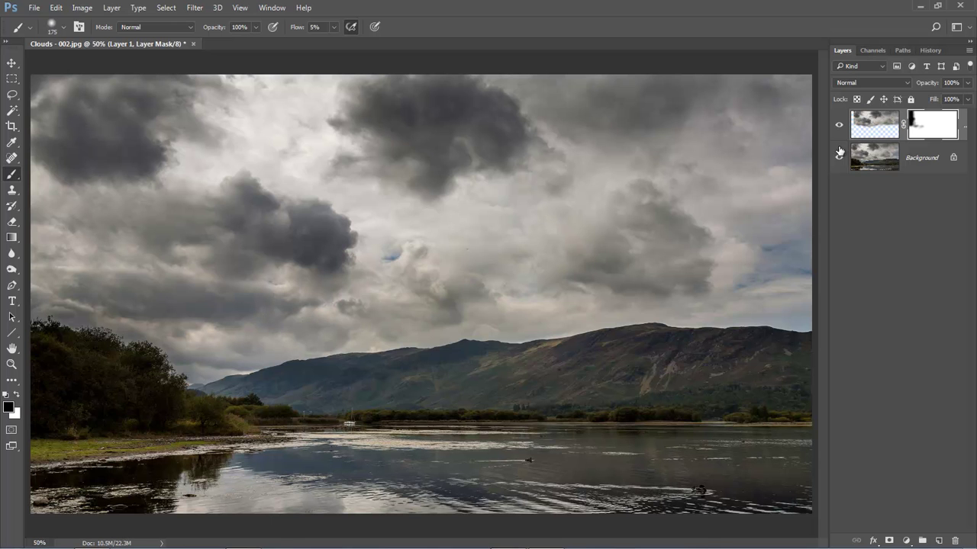
click(879, 127)
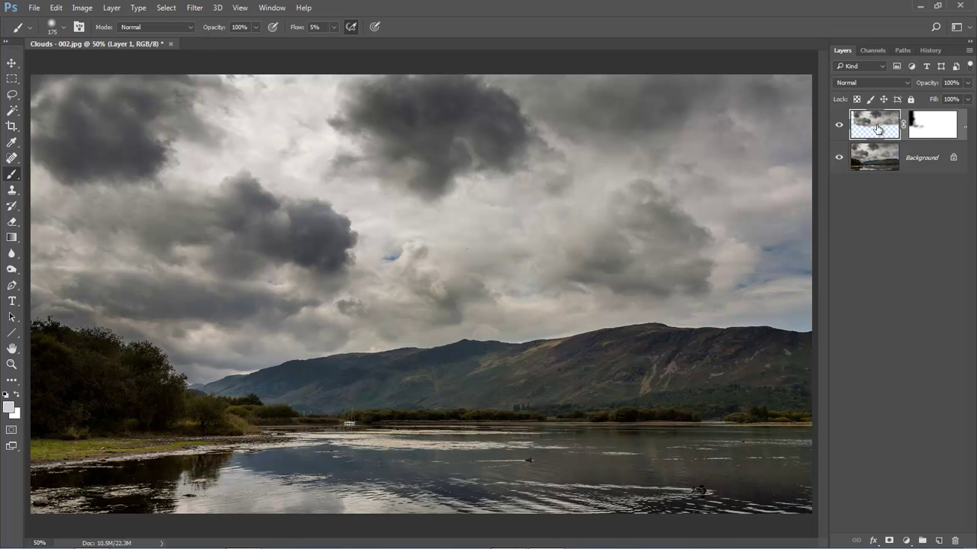
click(12, 64)
mouse_move(375, 221)
mouse_down()
mouse_move(309, 216)
mouse_move(379, 221)
mouse_up()
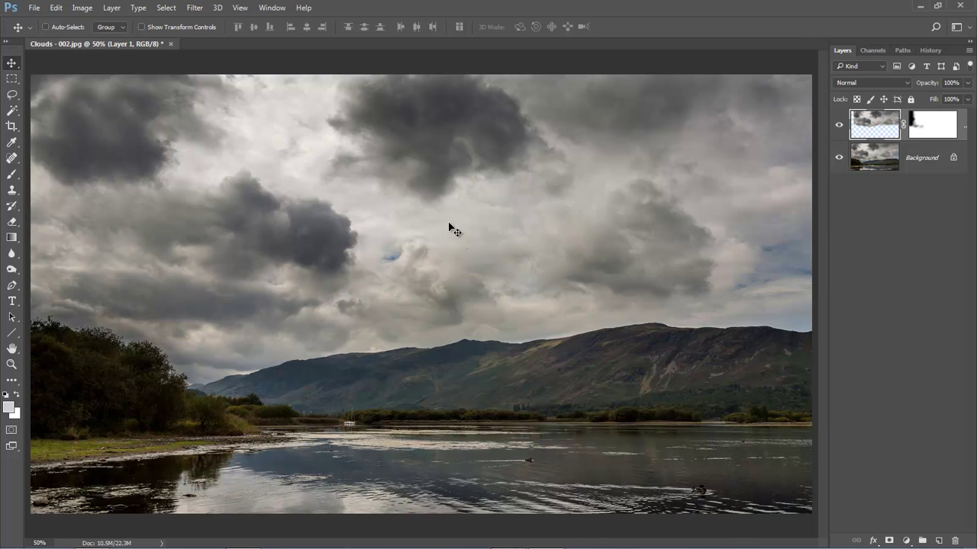
drag(528, 228, 467, 224)
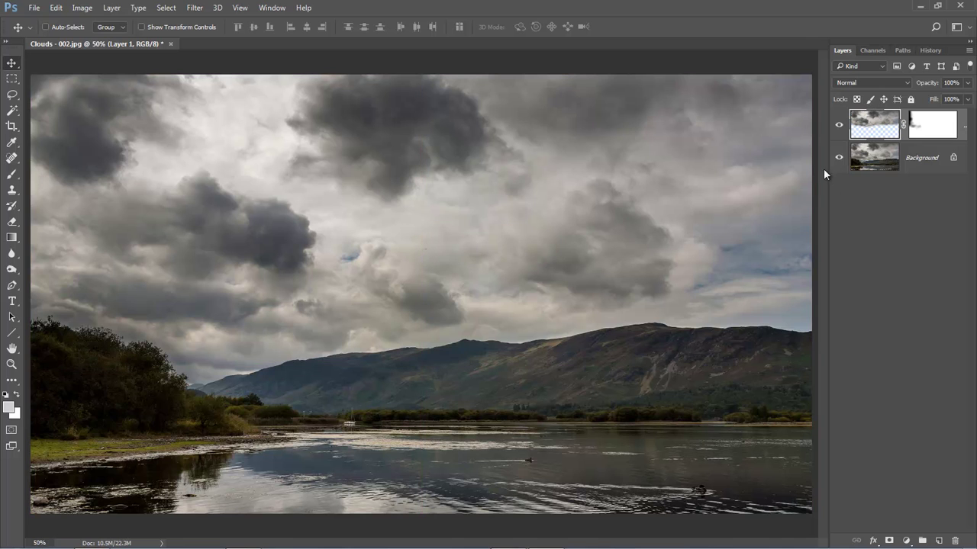
click(837, 127)
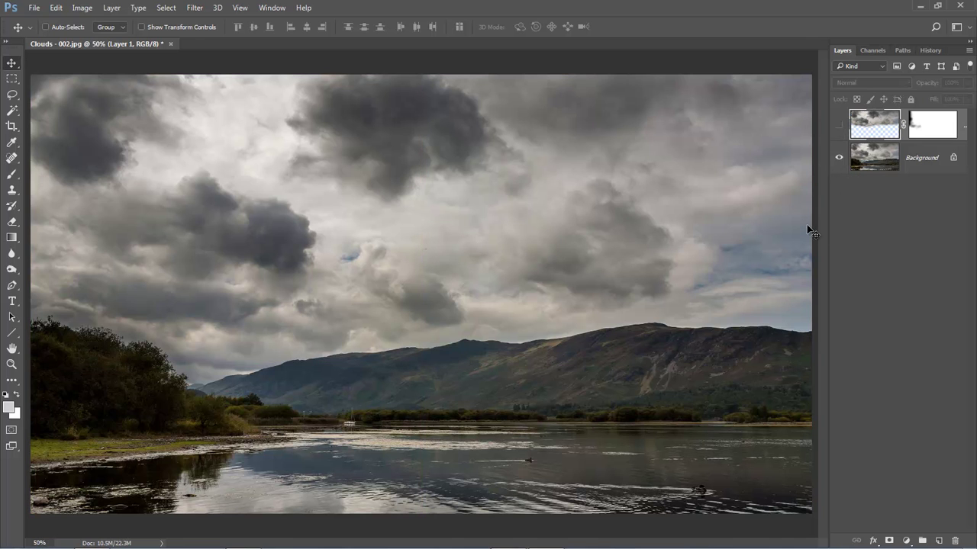
Show only the cloud layer and start Save As with PNG as the file type.
click(838, 158)
click(838, 125)
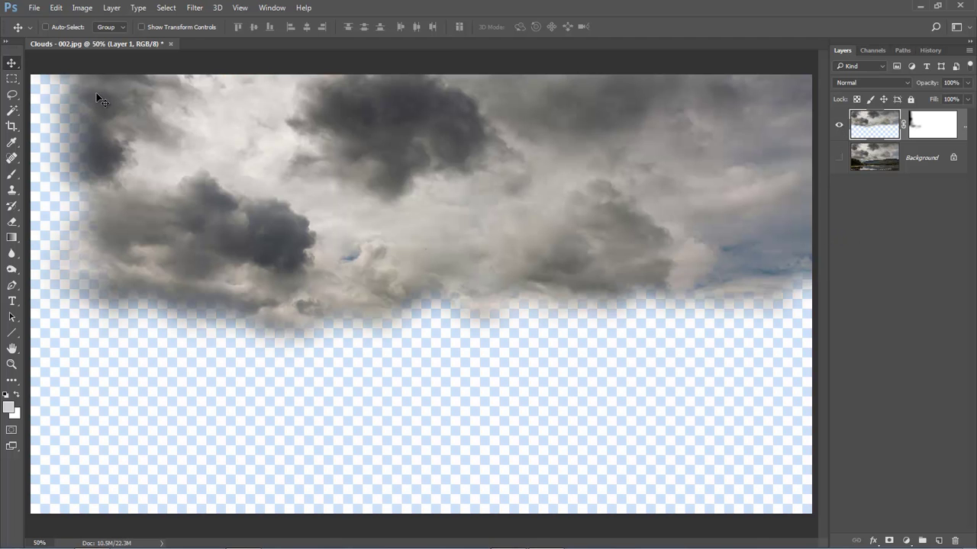
click(34, 8)
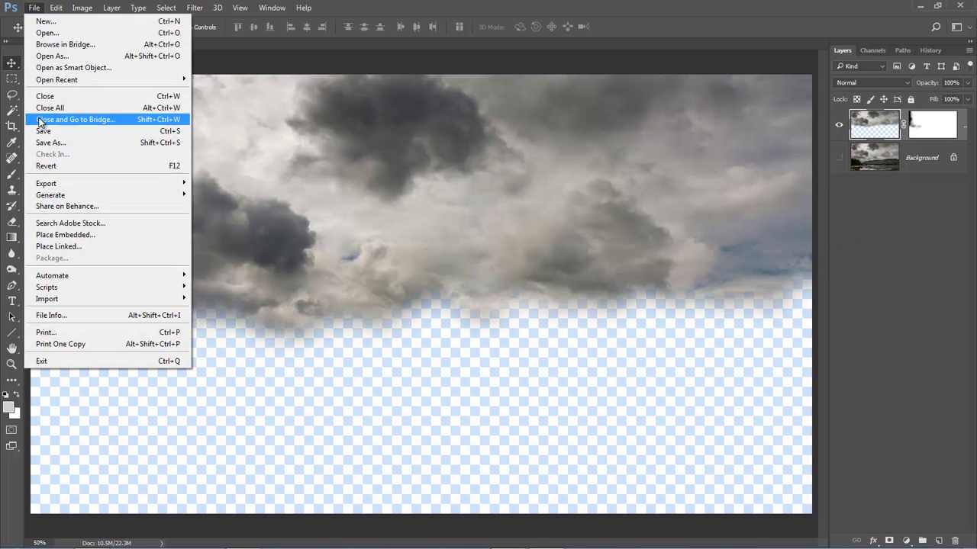
click(51, 142)
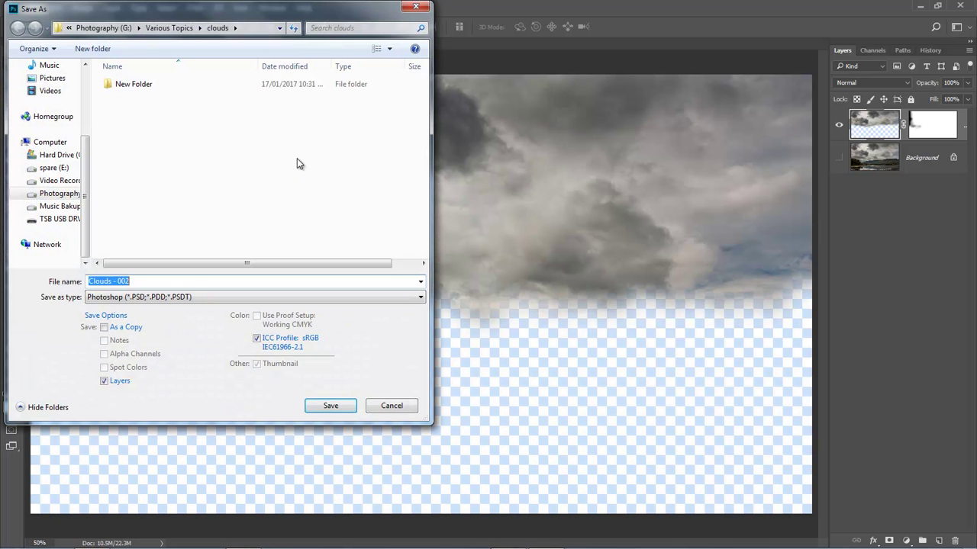
click(418, 298)
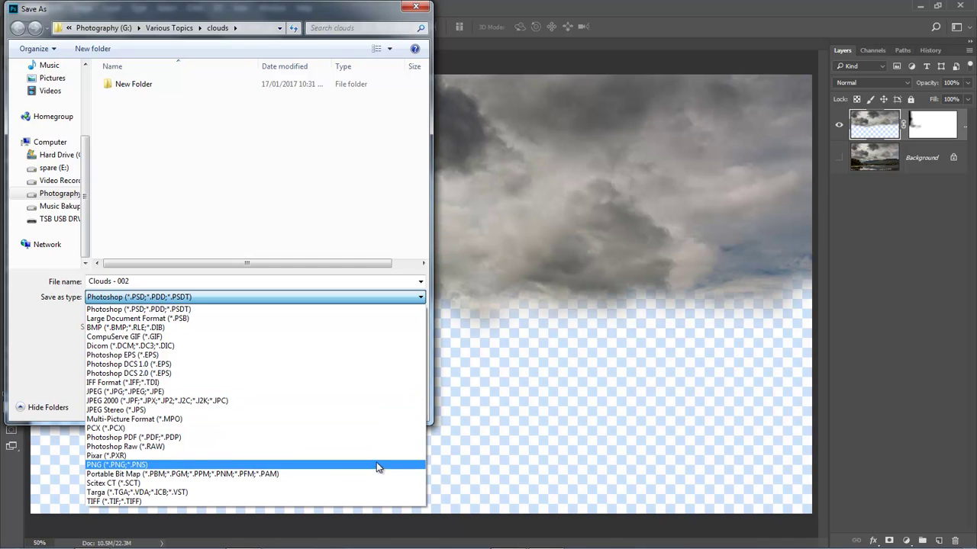
click(379, 466)
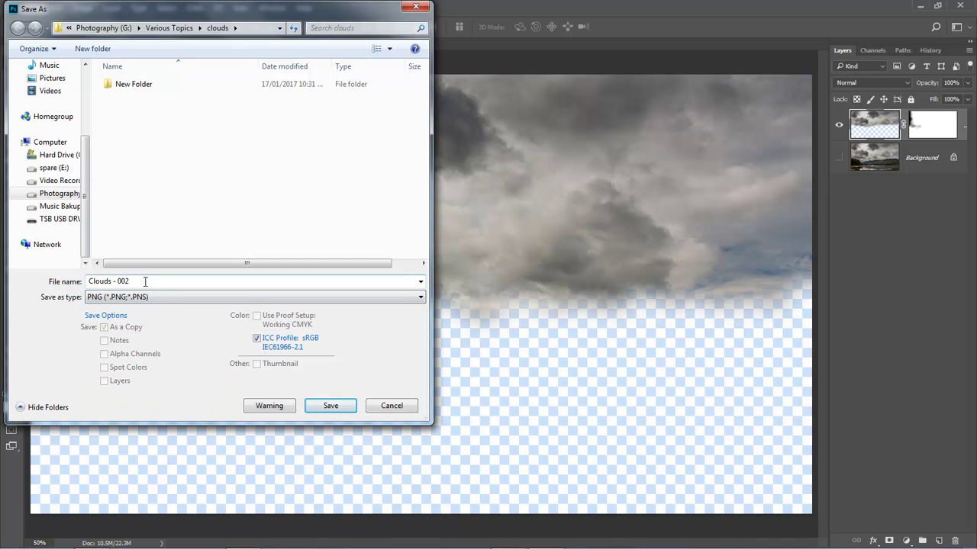
Name the file Clouds Moving and save it, accepting the PNG Options.
double_click(121, 282)
drag(111, 280, 116, 279)
text(Moving)
click(321, 411)
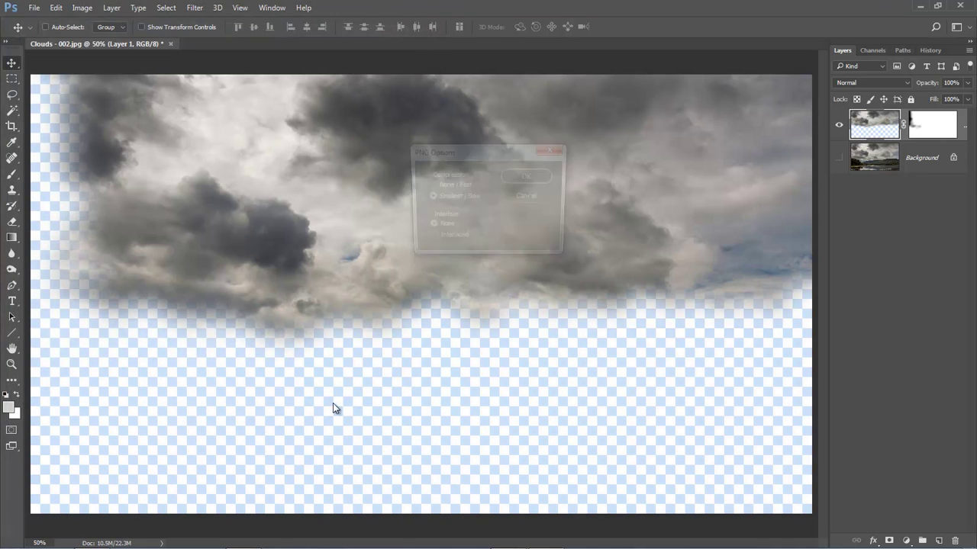
click(537, 175)
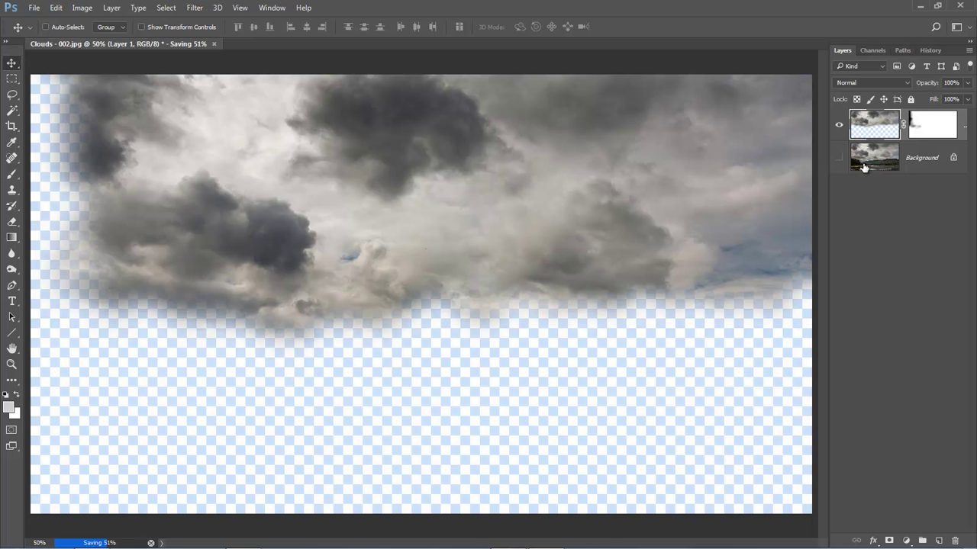
Retry Save As and dismiss the background-save error.
click(30, 9)
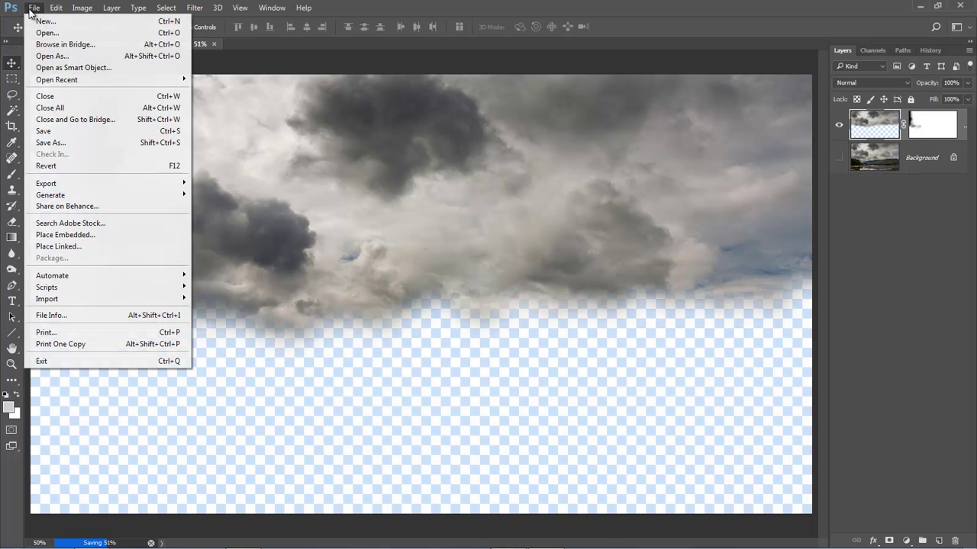
click(46, 144)
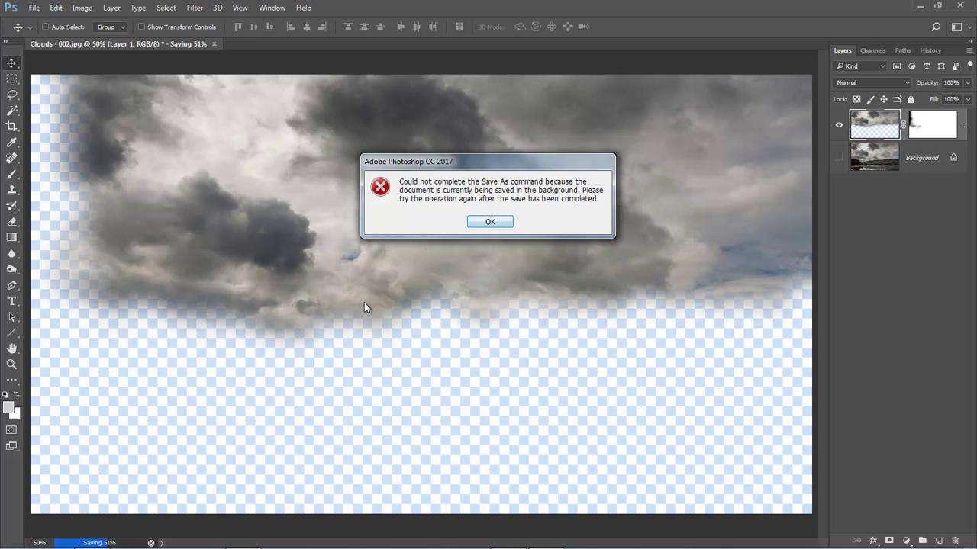
click(495, 222)
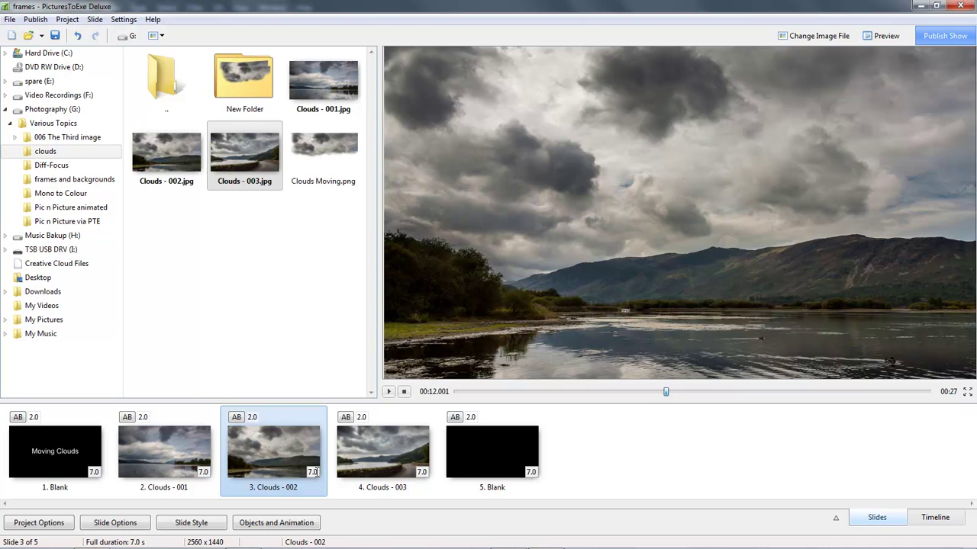
Set slide 3's duration badge from 7.0 to 12 seconds.
click(313, 472)
text(12)
key(Return)
Preview the 2560 x 1440 Clouds Moving.png from the clouds folder's file browser.
click(320, 156)
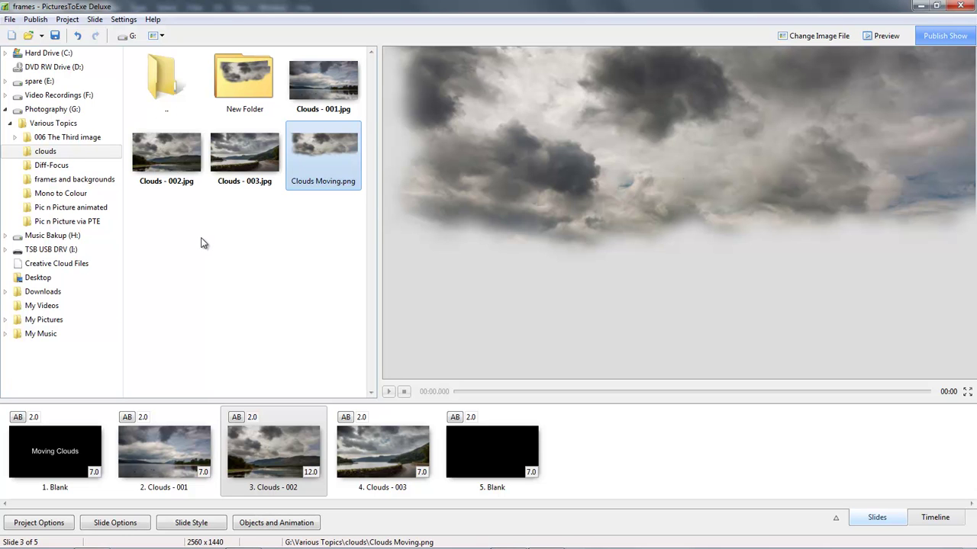
Open slide 3 (Clouds - 002) in the Objects and Animation editor with nothing selected.
click(279, 455)
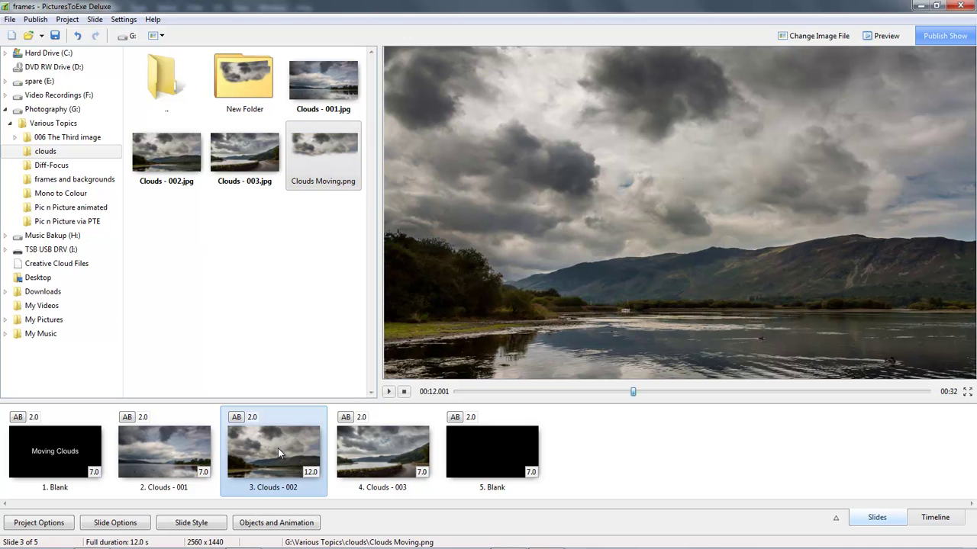
click(275, 524)
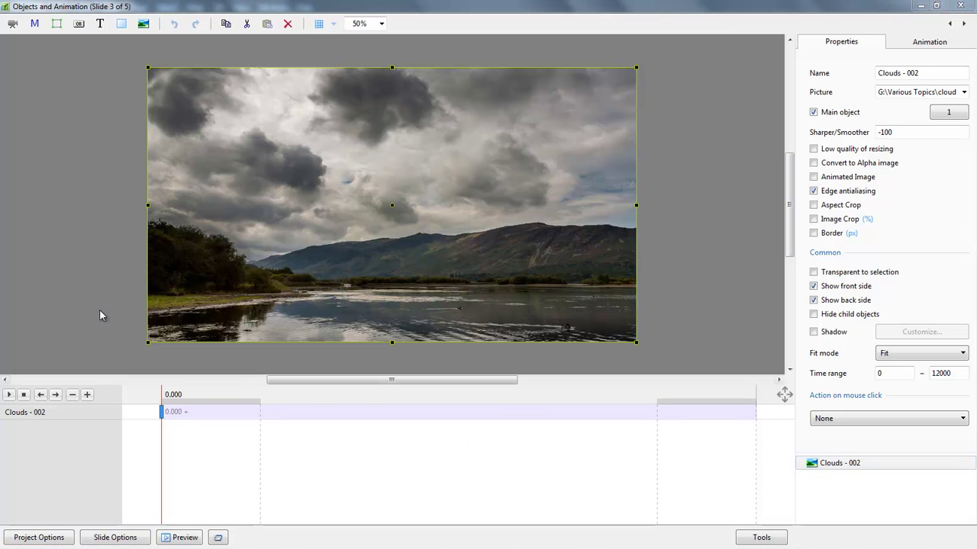
click(90, 211)
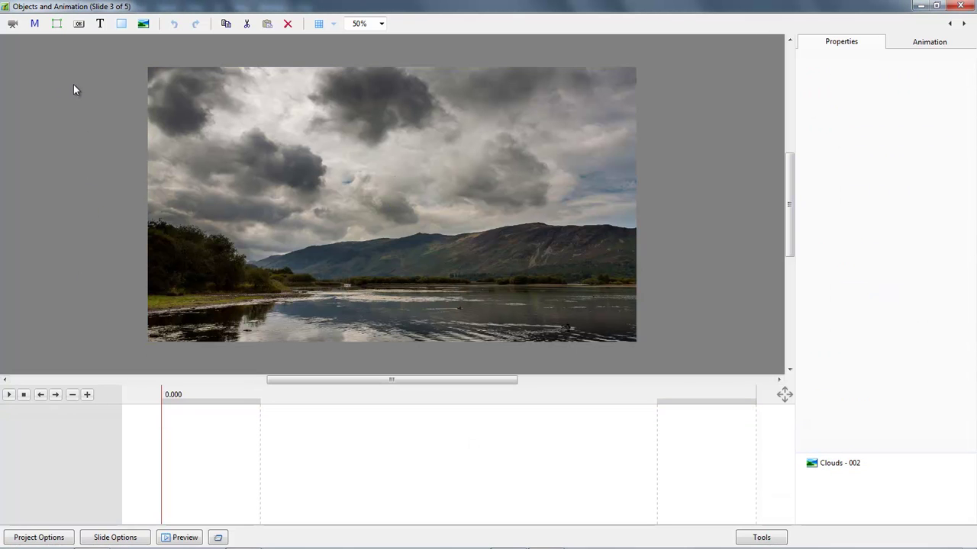
Add Clouds Moving from Photography (G:) > Various Topics > clouds as an image layer on slide 3.
click(142, 24)
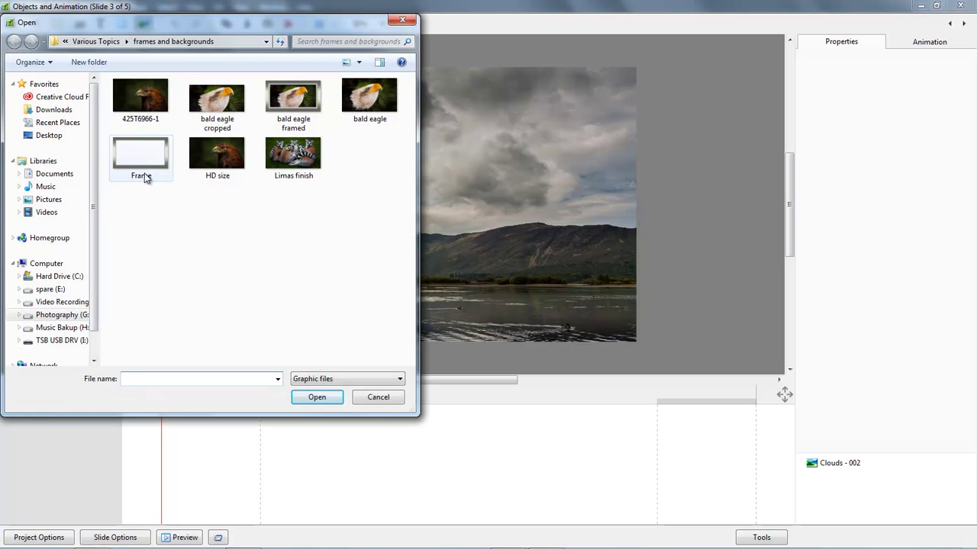
click(79, 320)
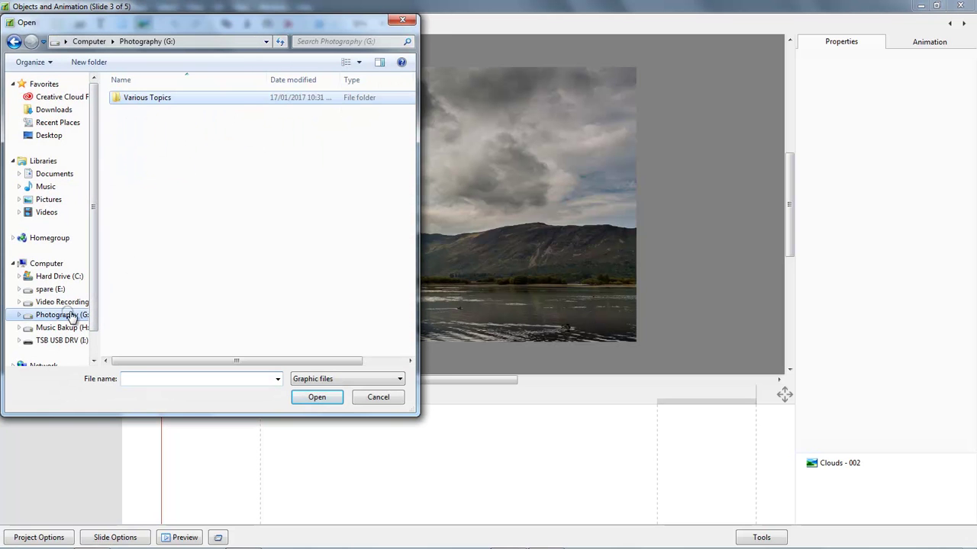
double_click(144, 99)
double_click(134, 111)
double_click(143, 192)
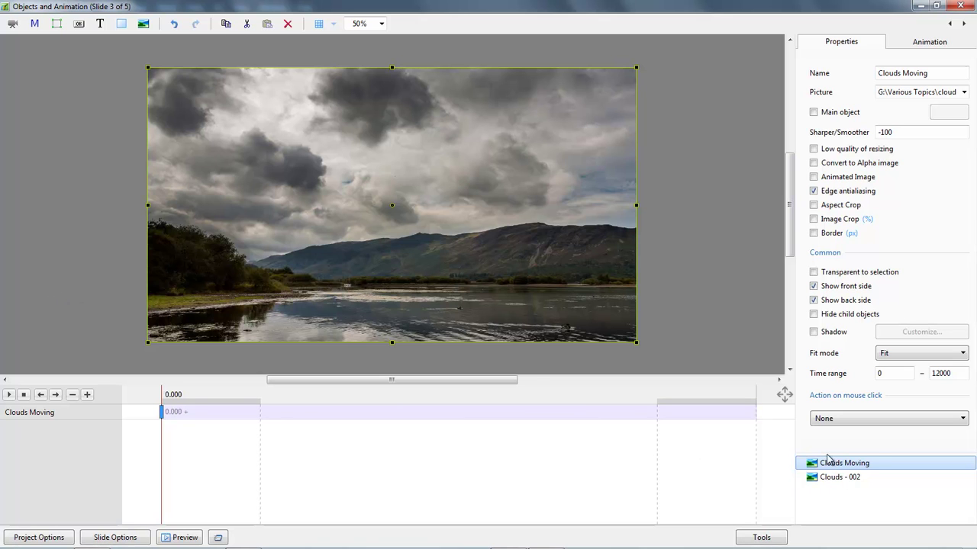
In the Animation settings, add an end keyframe for Clouds Moving at 12.000 seconds.
click(929, 43)
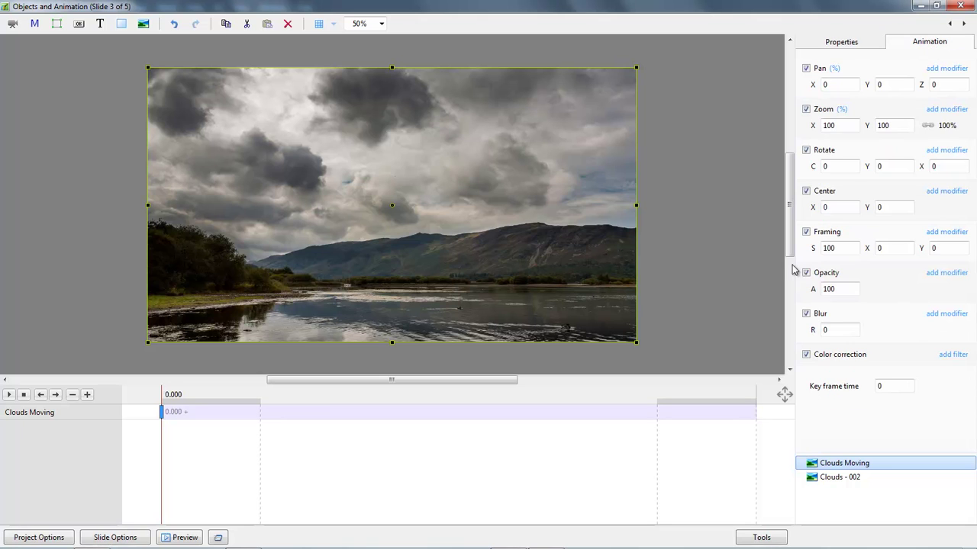
click(753, 416)
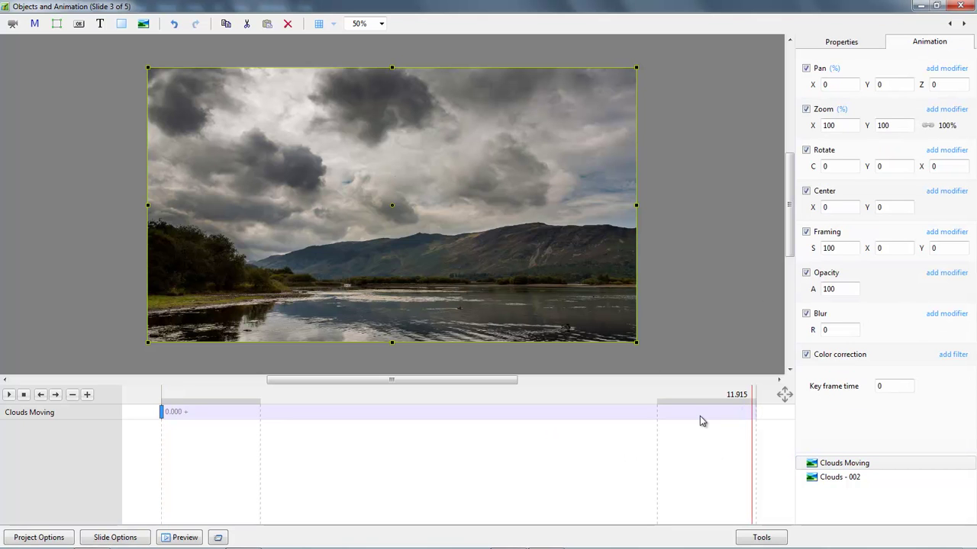
key(Insert)
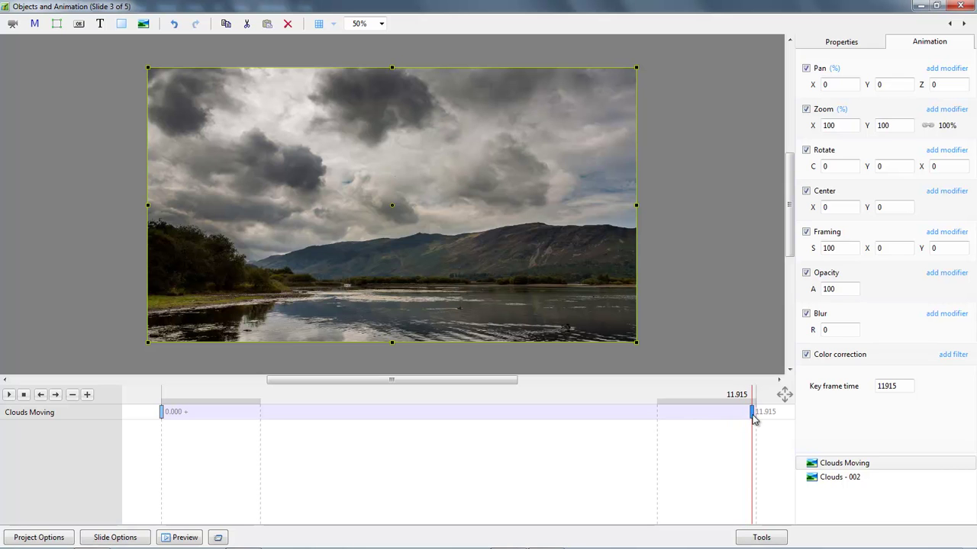
drag(753, 417, 756, 417)
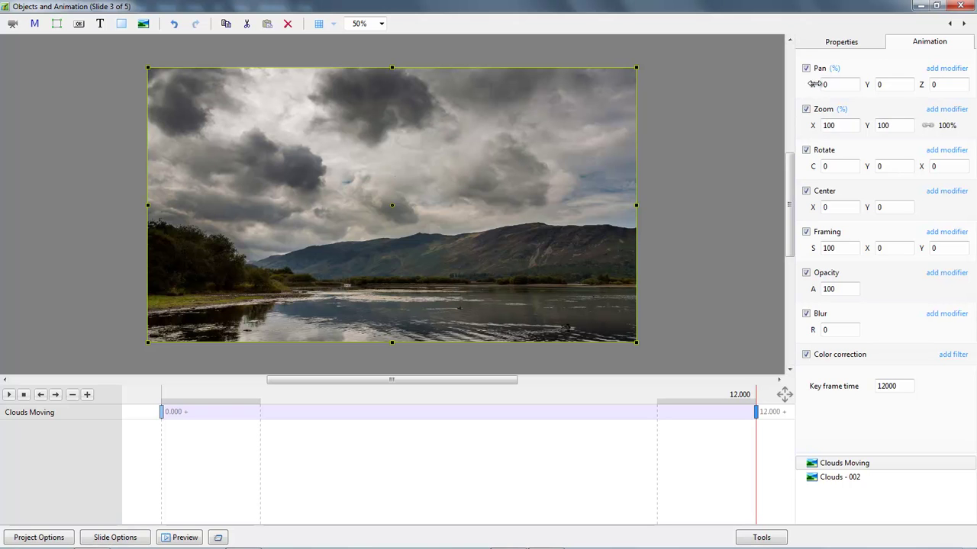
Set Pan X to 25 on the 12.000 keyframe, then play from 0.000 to check the drift.
drag(812, 85, 830, 84)
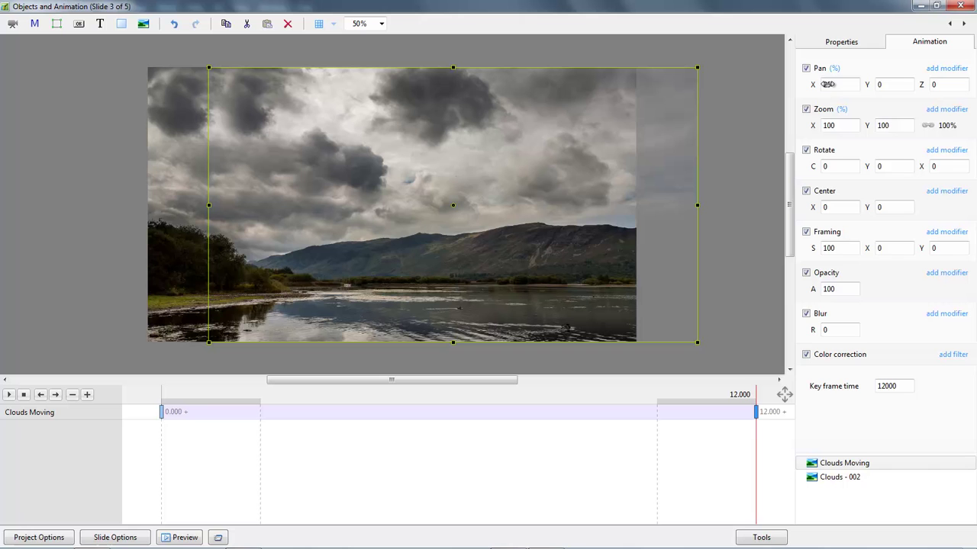
click(162, 412)
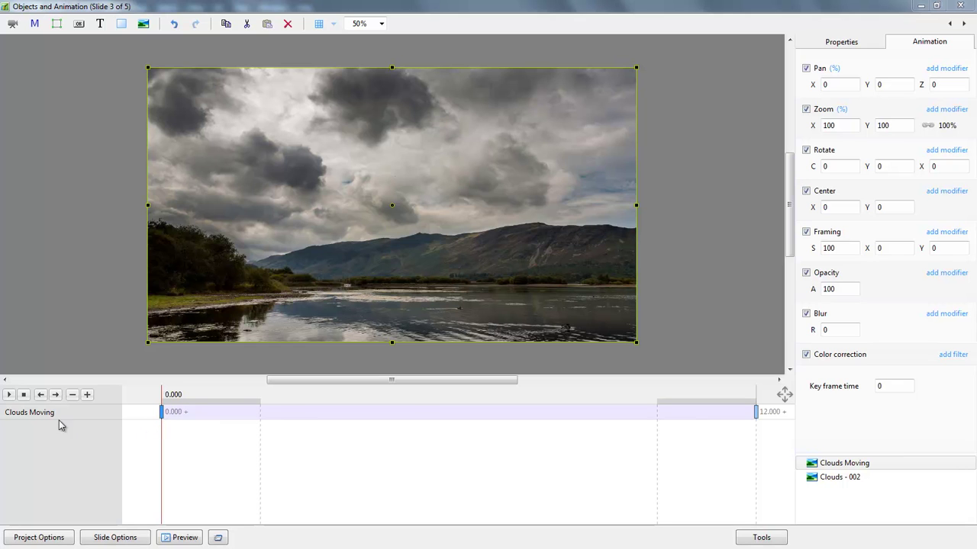
click(9, 395)
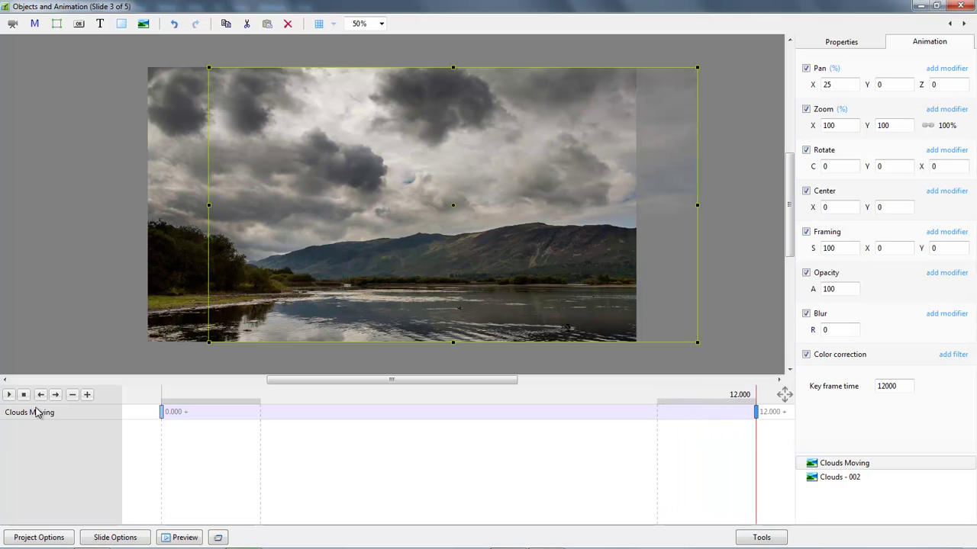
click(75, 248)
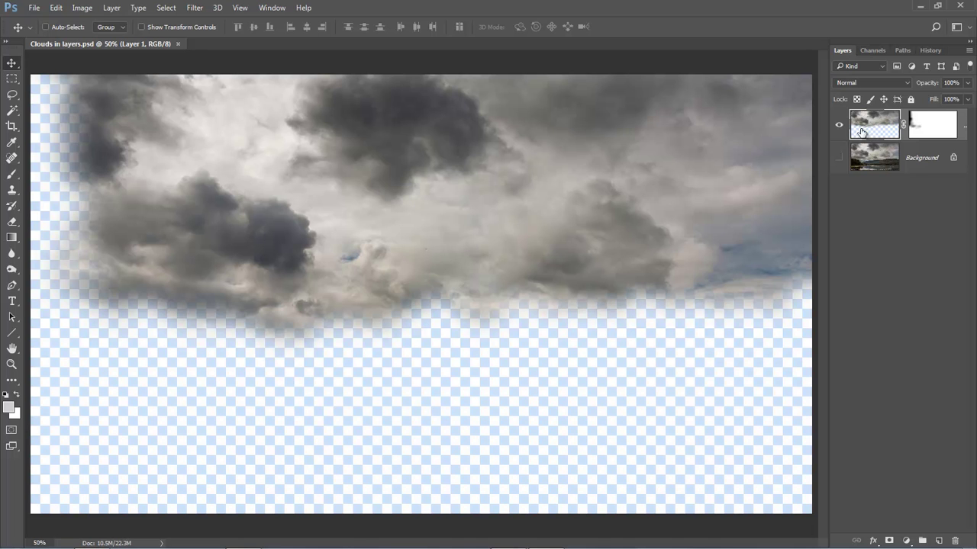
Flip Layer 1 horizontally and drag it right, leaving a transparent strip on the left.
click(57, 8)
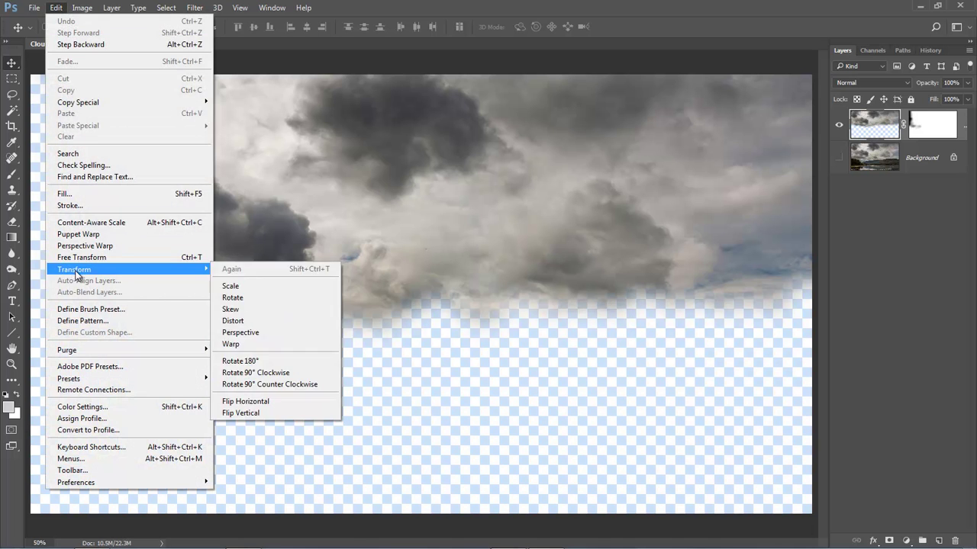
click(324, 402)
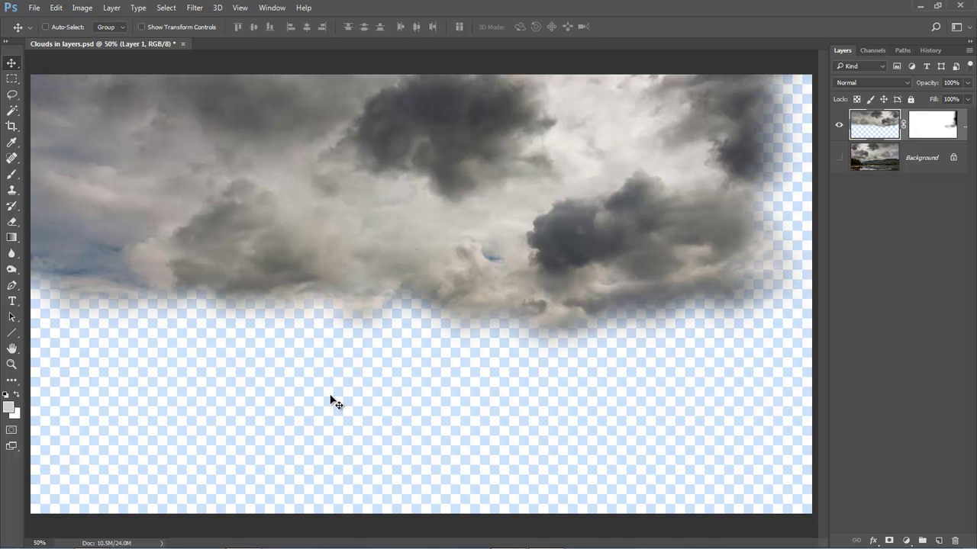
drag(245, 204, 274, 209)
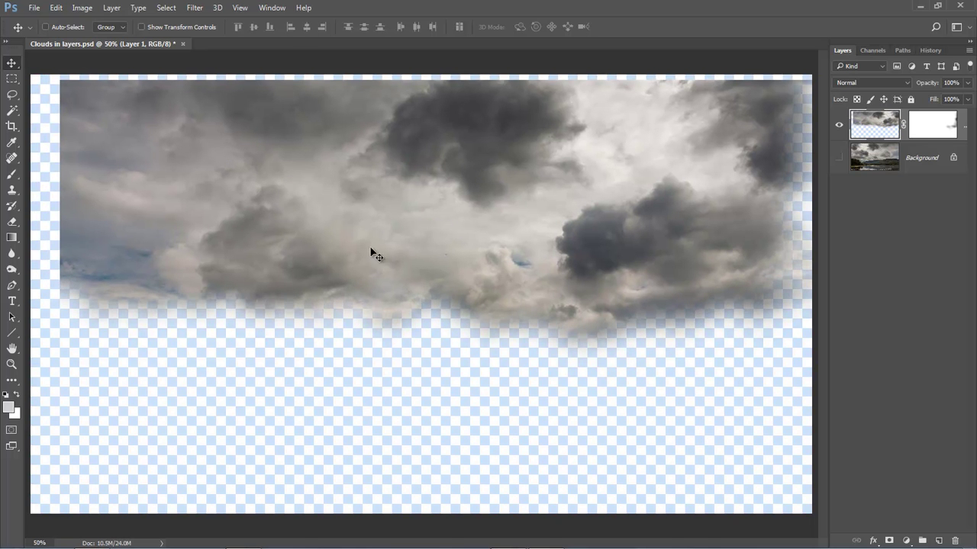
drag(378, 242, 404, 237)
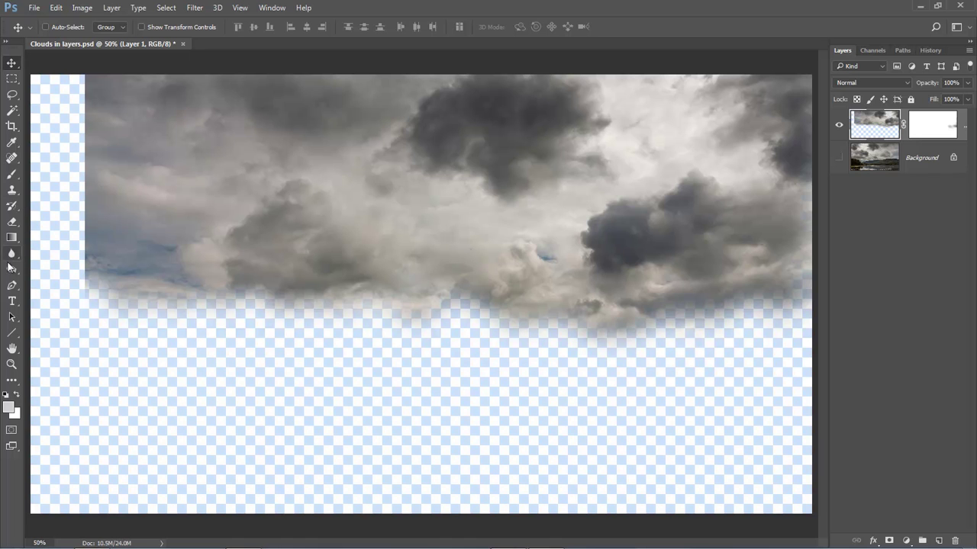
click(12, 174)
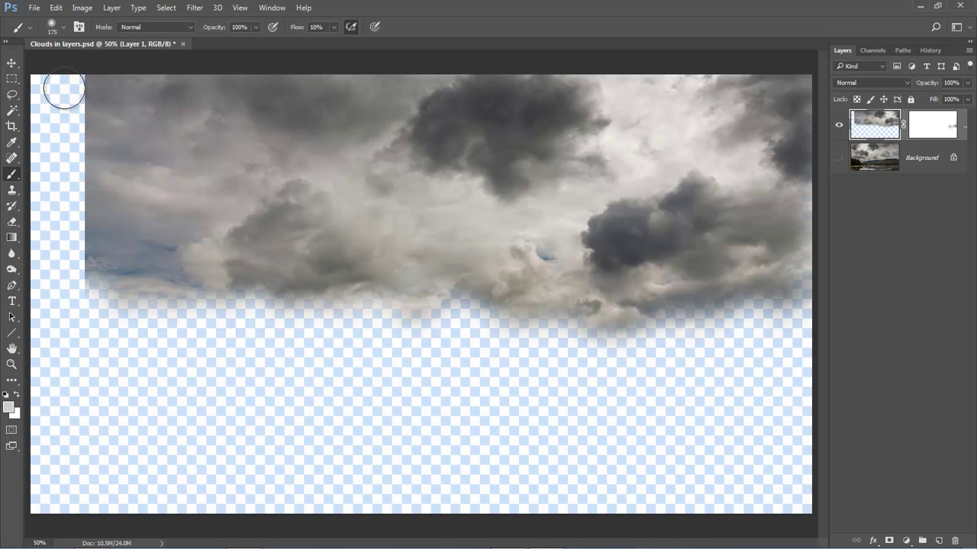
Paint black on Layer 1's mask with a soft brush to fade the top-left cloud edge.
drag(82, 85, 70, 81)
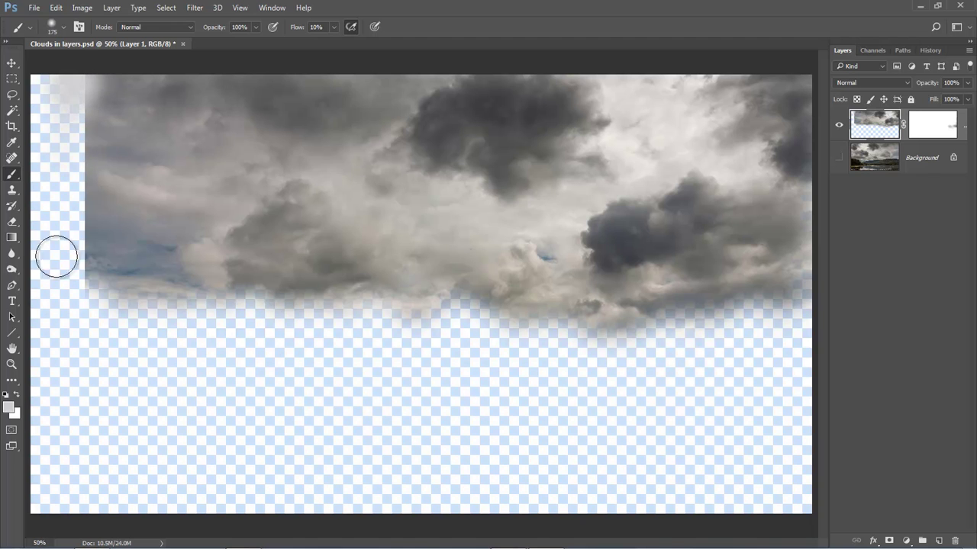
key(ctrl+z)
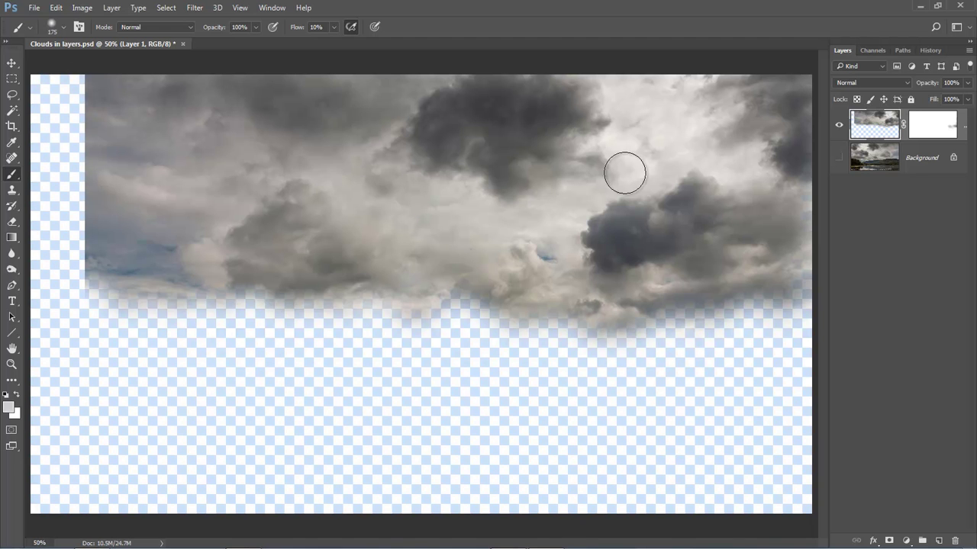
click(926, 116)
key(d)
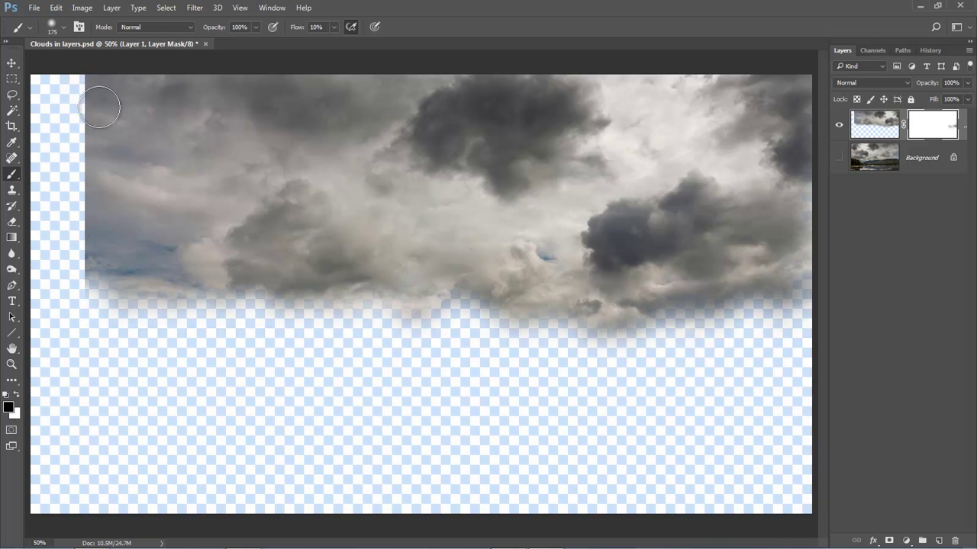
mouse_move(102, 94)
mouse_down()
mouse_move(65, 88)
mouse_move(87, 86)
mouse_move(68, 91)
mouse_move(82, 84)
mouse_move(63, 142)
mouse_move(80, 142)
mouse_move(84, 159)
mouse_move(61, 199)
mouse_move(94, 188)
mouse_move(62, 253)
mouse_move(58, 304)
mouse_move(87, 219)
mouse_move(58, 246)
mouse_move(60, 236)
mouse_move(68, 275)
mouse_move(77, 96)
mouse_move(99, 75)
mouse_move(69, 97)
mouse_move(58, 138)
mouse_move(78, 124)
mouse_move(47, 168)
mouse_move(86, 183)
mouse_move(65, 205)
mouse_move(86, 230)
mouse_move(33, 280)
mouse_move(61, 280)
mouse_move(55, 306)
mouse_move(80, 309)
mouse_move(84, 255)
mouse_move(71, 248)
mouse_move(72, 305)
mouse_up()
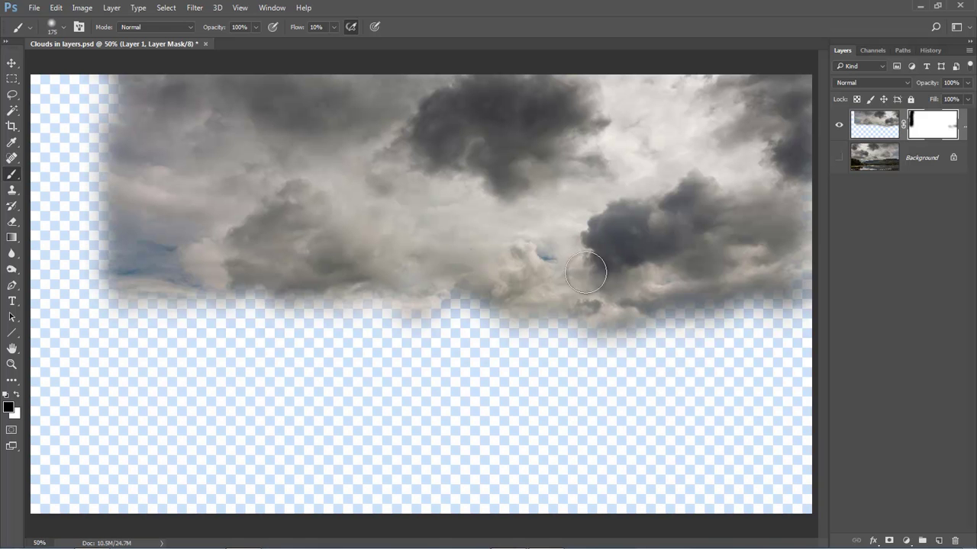
With the lake photo visible, mask the lower-left clouds, then hide it and shift the layer 126 px left.
click(839, 157)
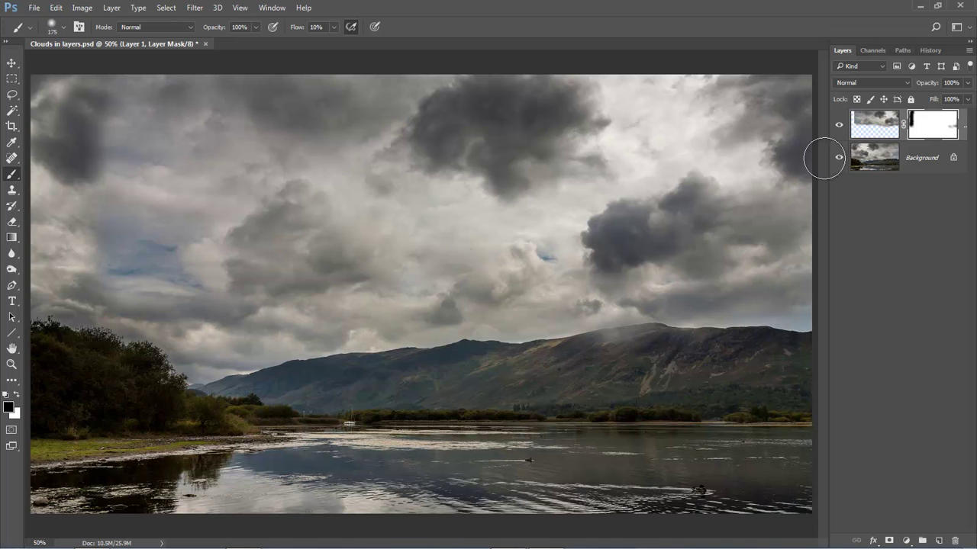
mouse_move(59, 148)
mouse_down()
mouse_move(95, 143)
mouse_move(79, 151)
mouse_move(104, 156)
mouse_move(63, 161)
mouse_move(61, 129)
mouse_move(109, 96)
mouse_move(88, 187)
mouse_up()
mouse_move(85, 255)
mouse_down()
mouse_move(117, 260)
mouse_move(53, 215)
mouse_move(68, 299)
mouse_move(83, 323)
mouse_up()
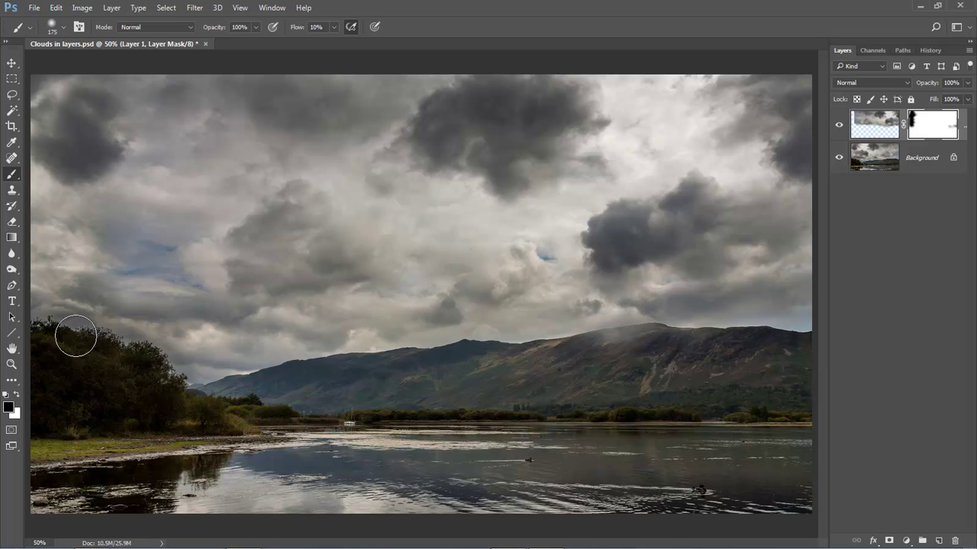
click(838, 159)
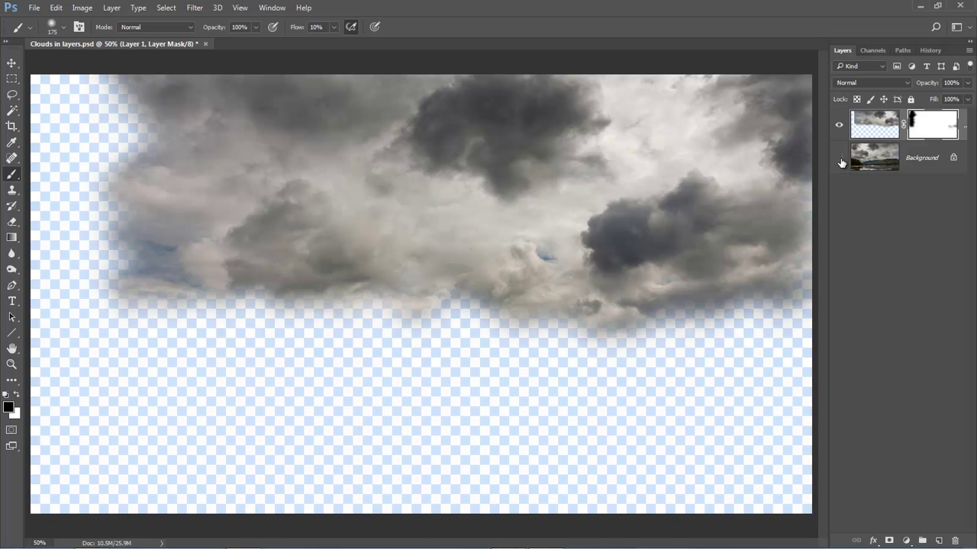
click(11, 62)
drag(497, 165, 466, 164)
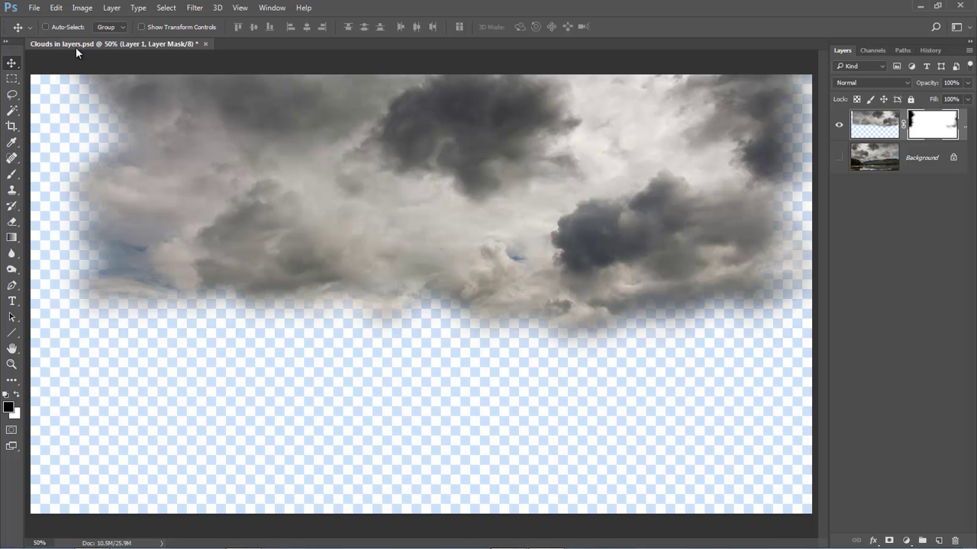
Save the clouds as PNG over Clouds Moving.png, confirming the replace and default PNG Options.
click(34, 10)
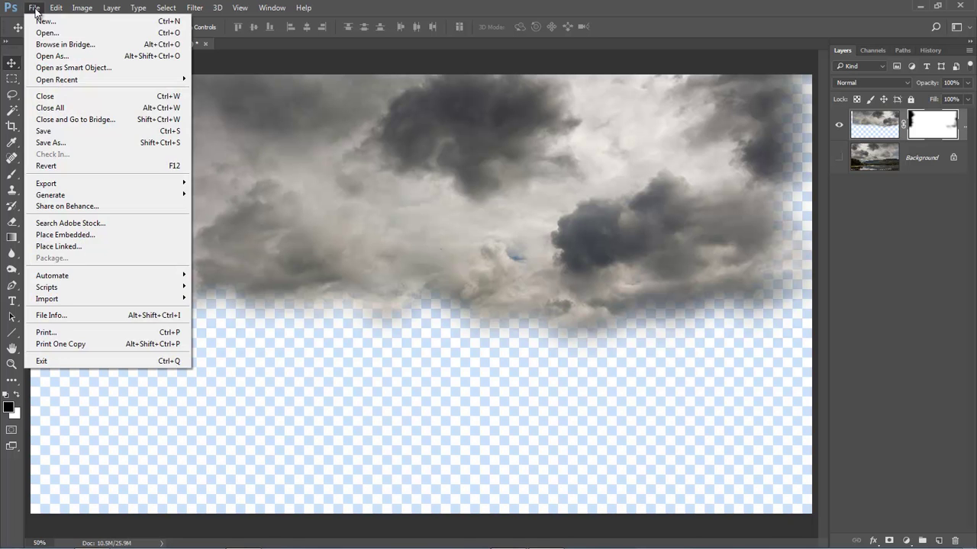
click(55, 141)
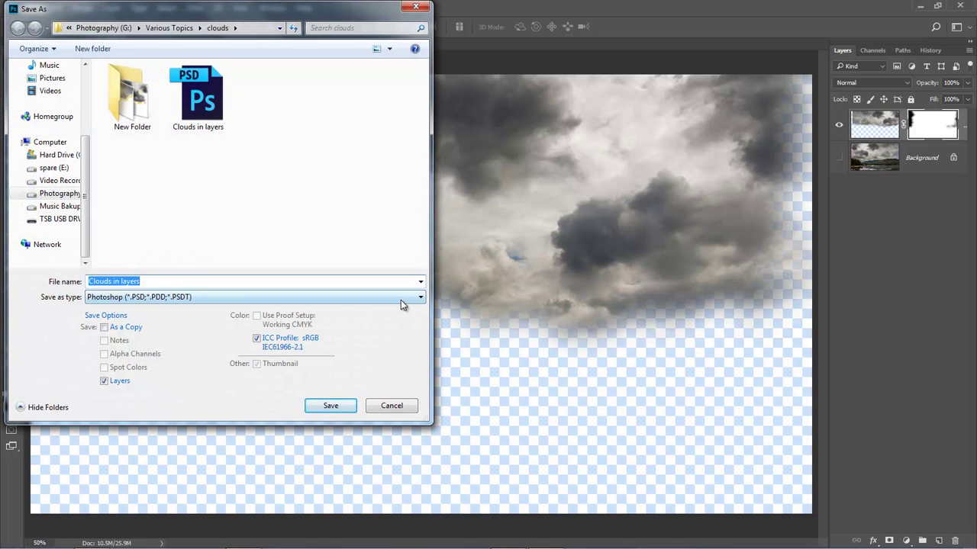
click(407, 301)
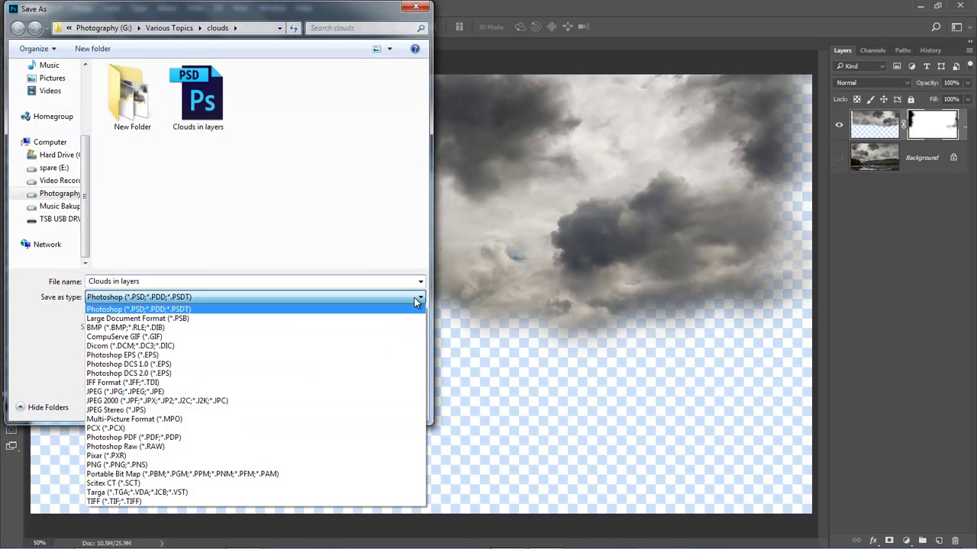
click(357, 466)
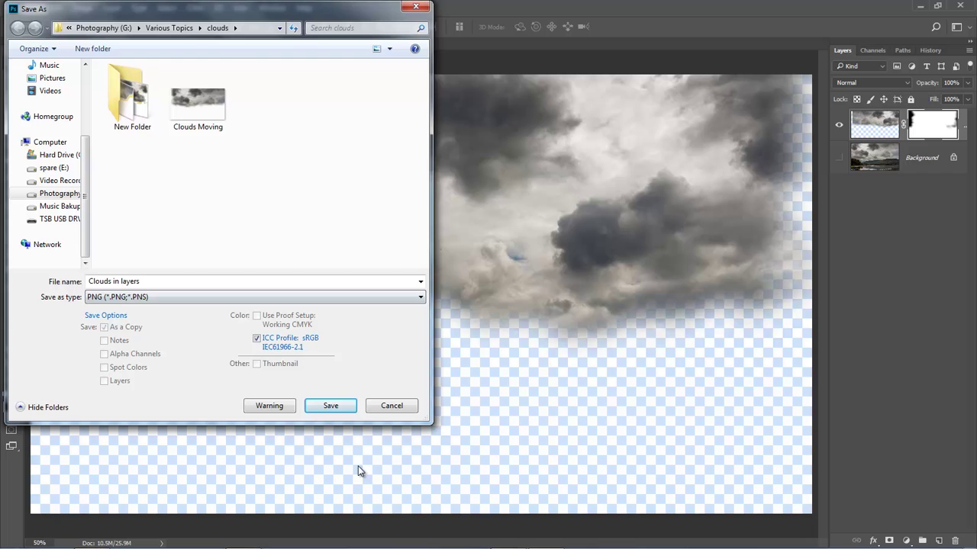
click(201, 114)
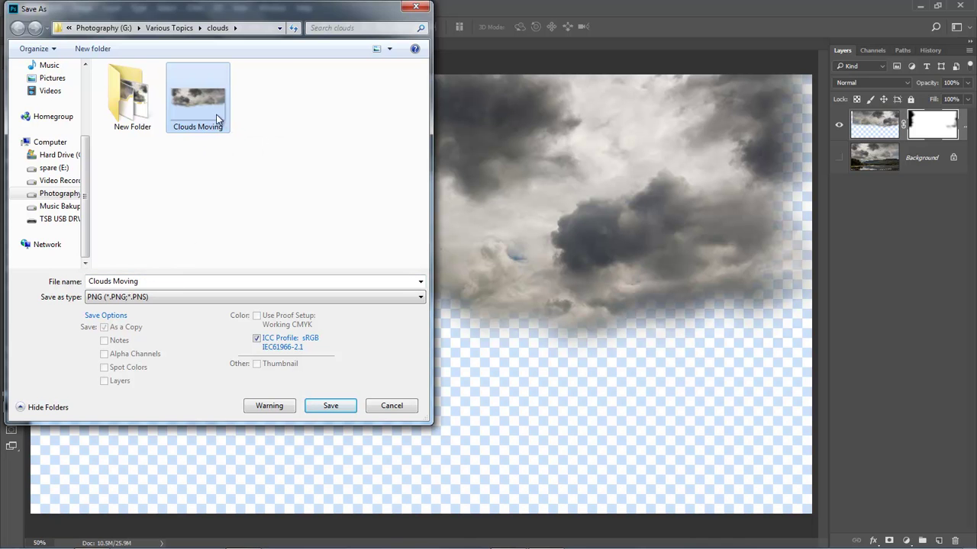
click(328, 407)
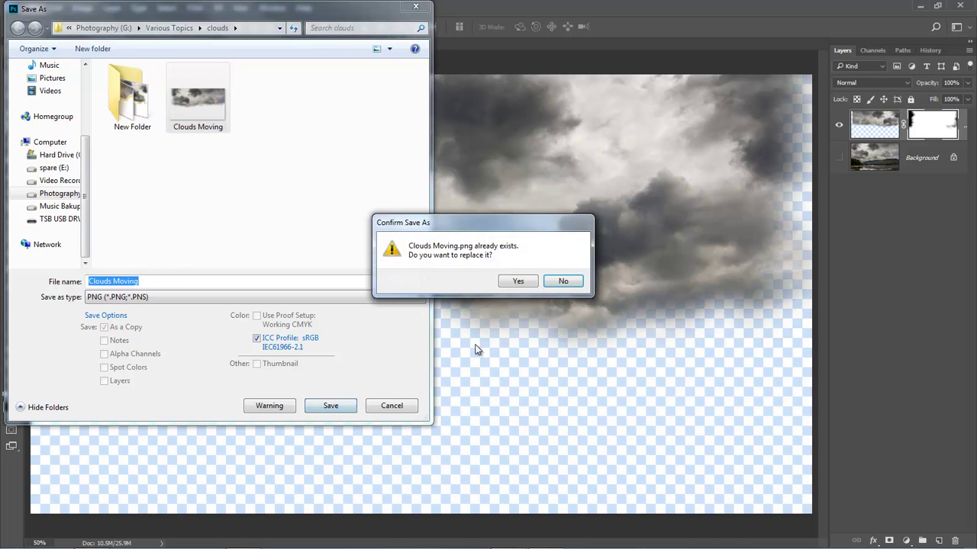
click(516, 281)
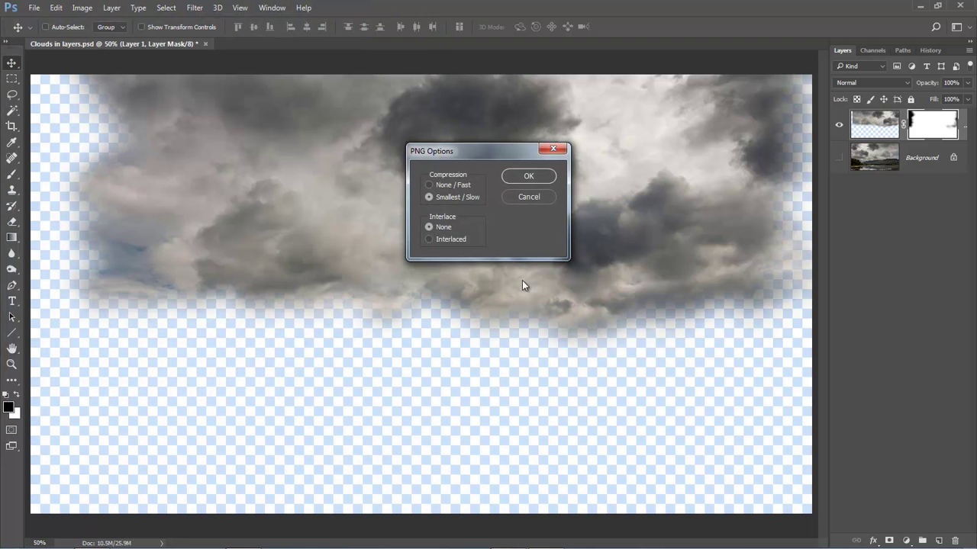
click(528, 177)
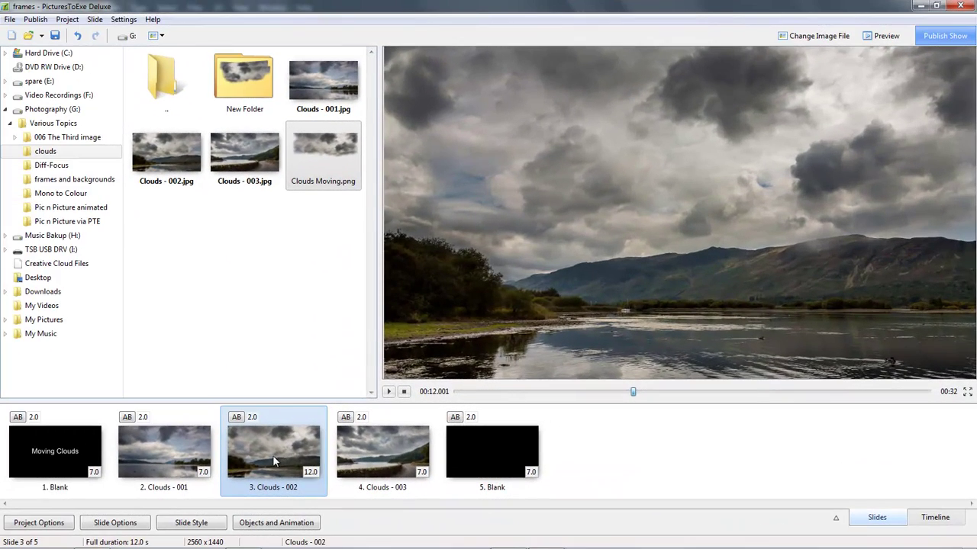
click(155, 454)
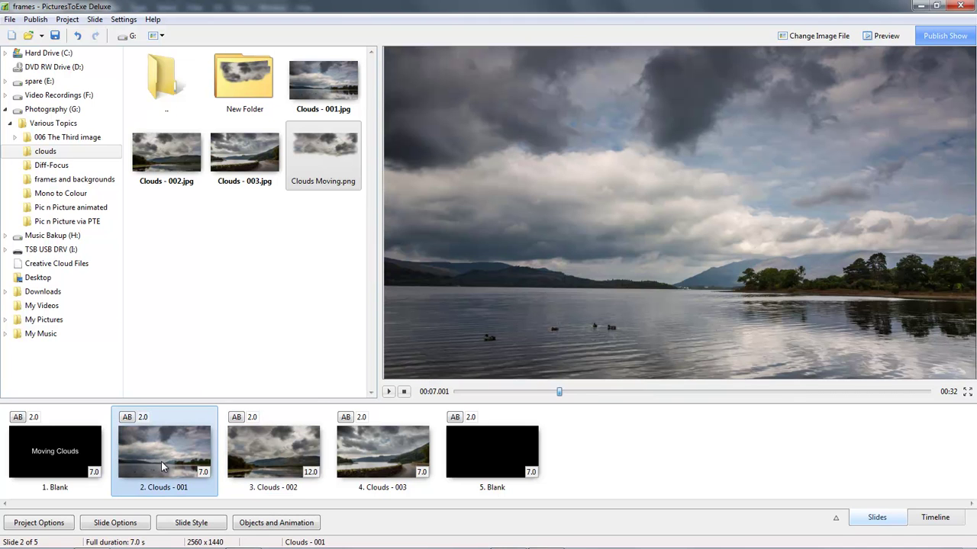
click(389, 392)
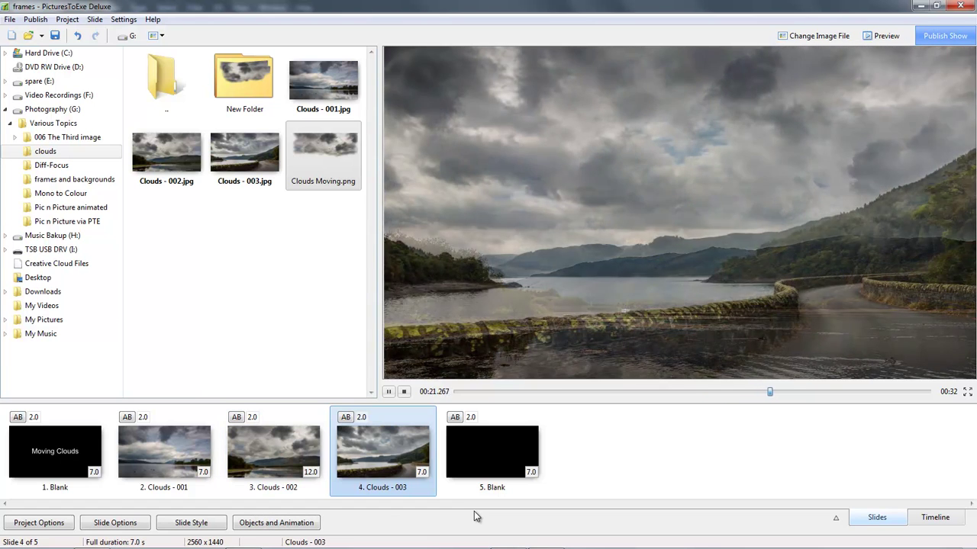
key(space)
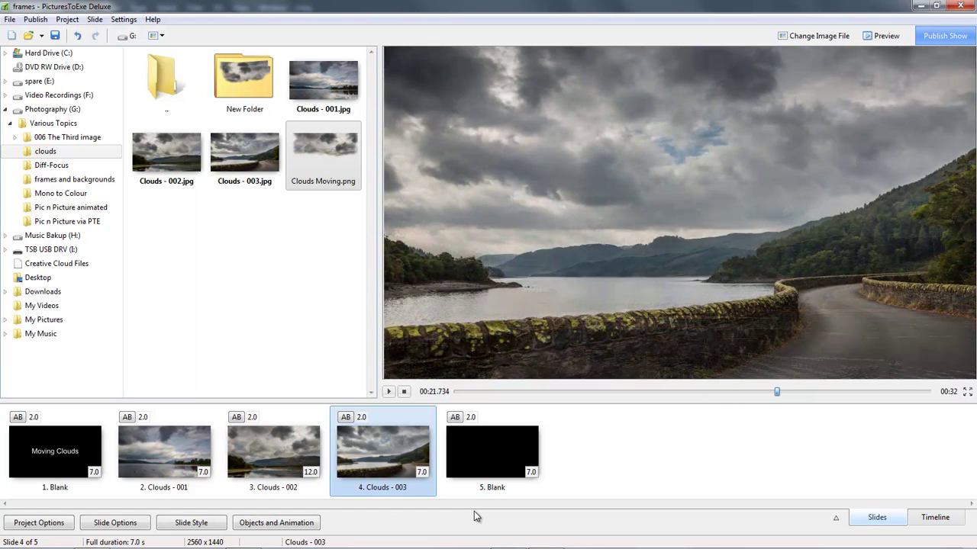
click(279, 457)
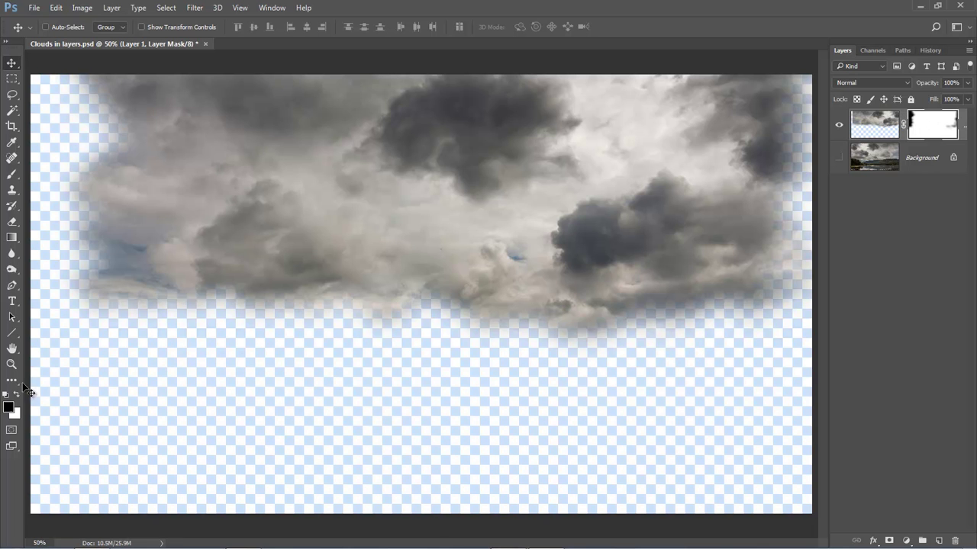
Mask away more of the cloud's left edge with a black brush.
click(12, 174)
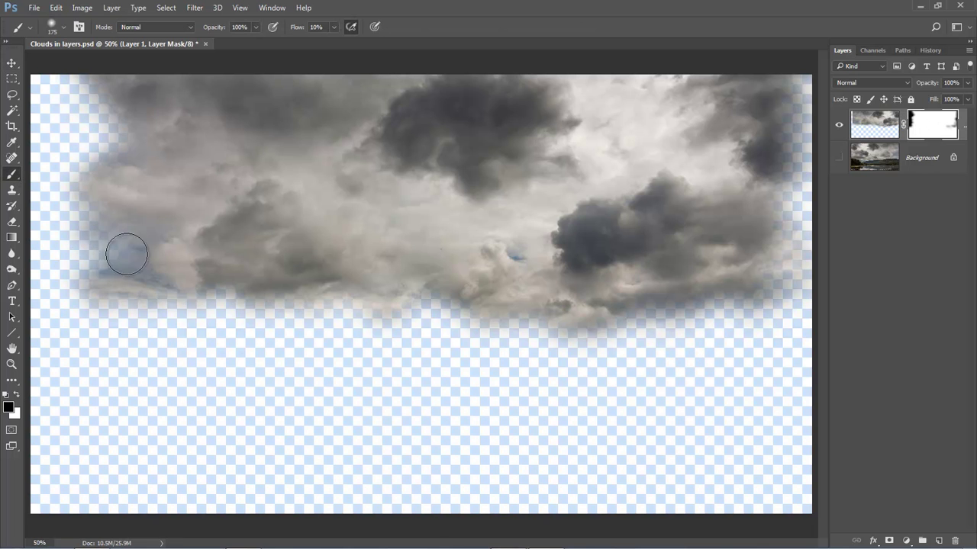
drag(80, 259, 79, 287)
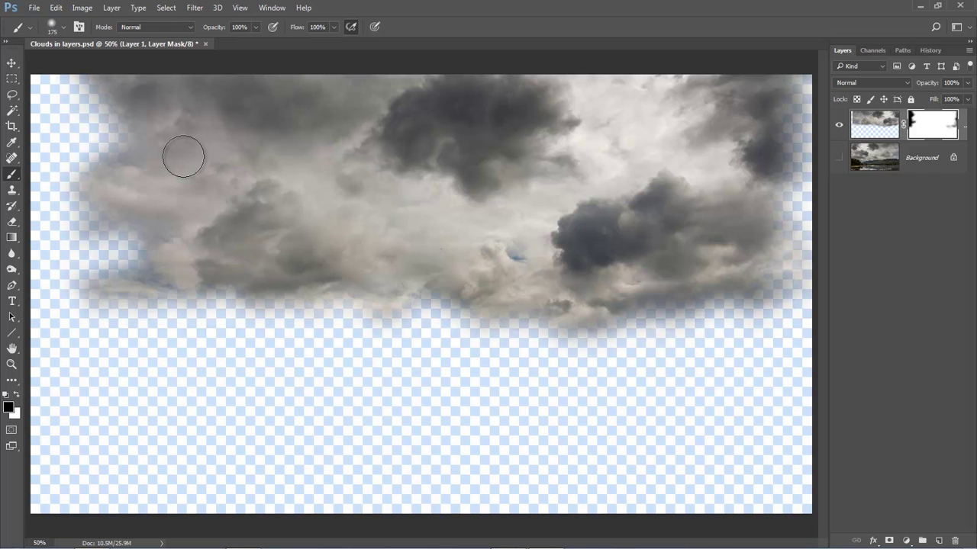
mouse_move(33, 261)
mouse_down()
mouse_move(77, 261)
mouse_move(98, 247)
mouse_move(88, 263)
mouse_move(170, 290)
mouse_move(157, 236)
mouse_move(84, 231)
mouse_up()
Shrink the brush to 80, dab a small sky gap in the middle clouds, and begin Save As.
key(bracketleft)
key(bracketleft)
key(bracketleft)
key(bracketleft)
key(bracketleft)
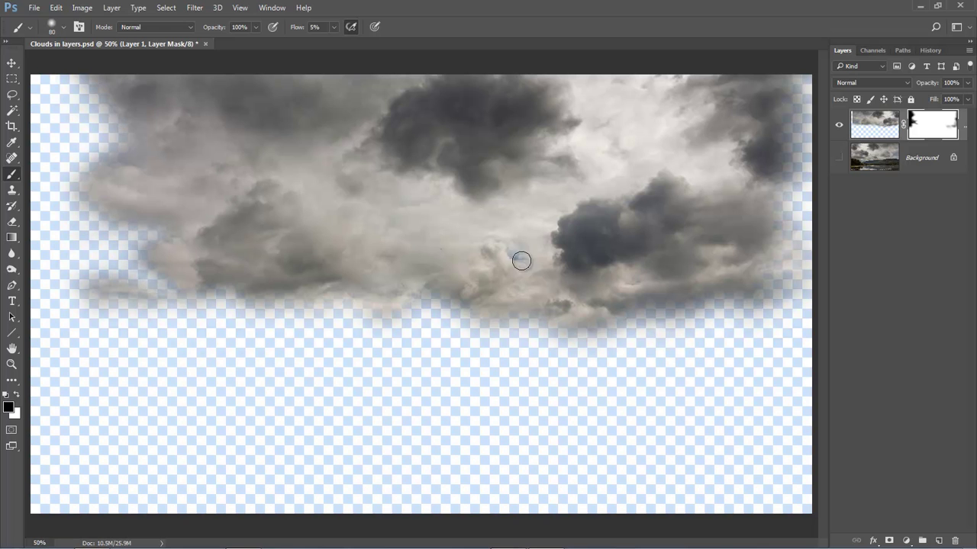
mouse_move(518, 260)
mouse_down()
mouse_move(514, 252)
mouse_move(532, 281)
mouse_up()
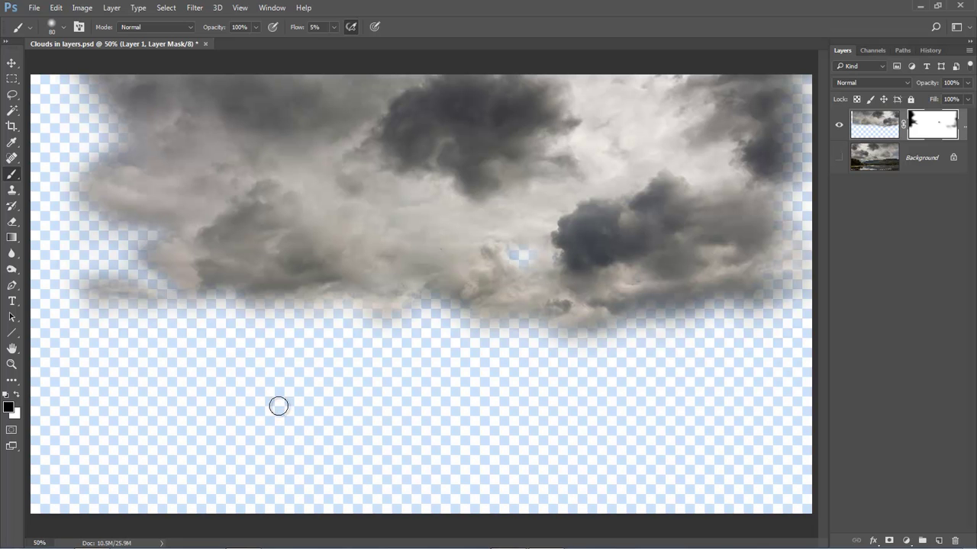
click(33, 7)
click(42, 148)
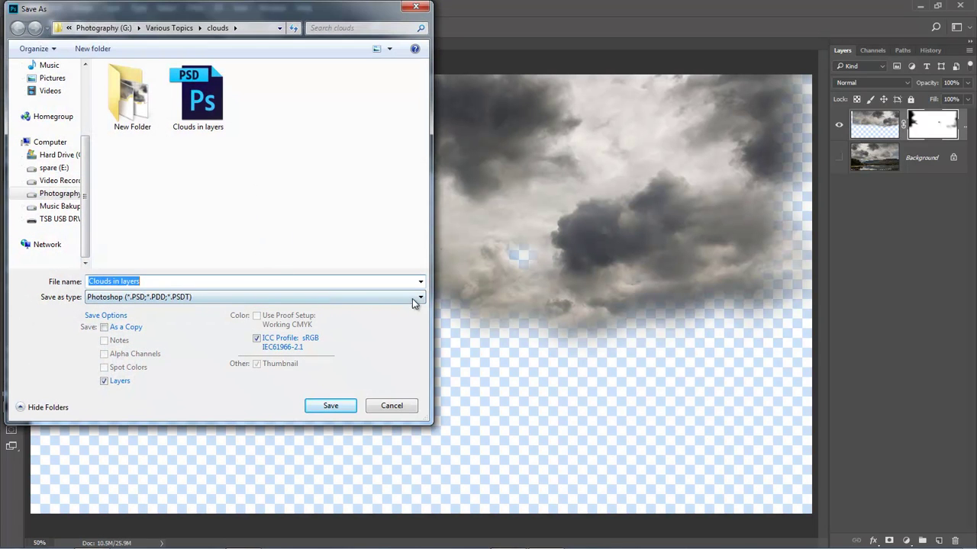
Save the revised clouds as a new PNG named Clouds Moving 2, accepting the PNG Options.
click(418, 300)
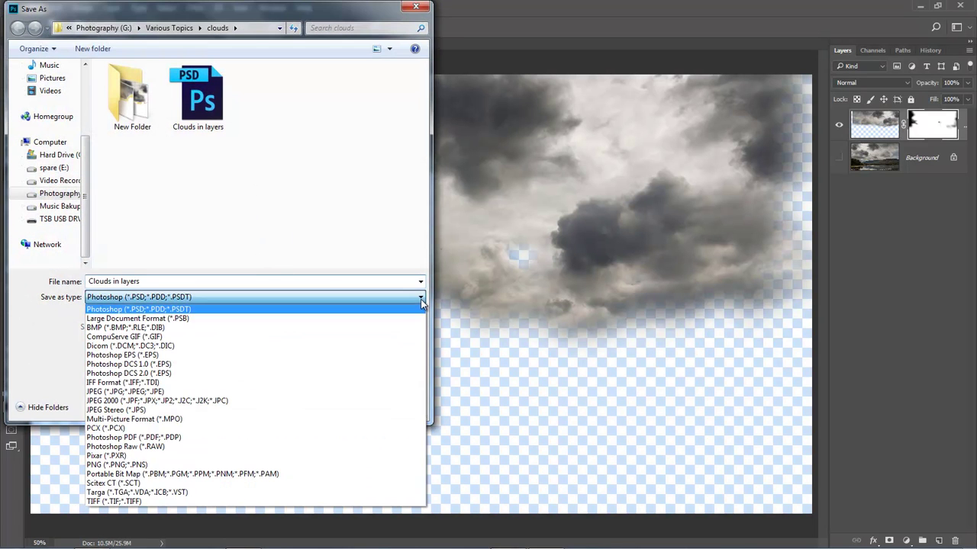
click(363, 465)
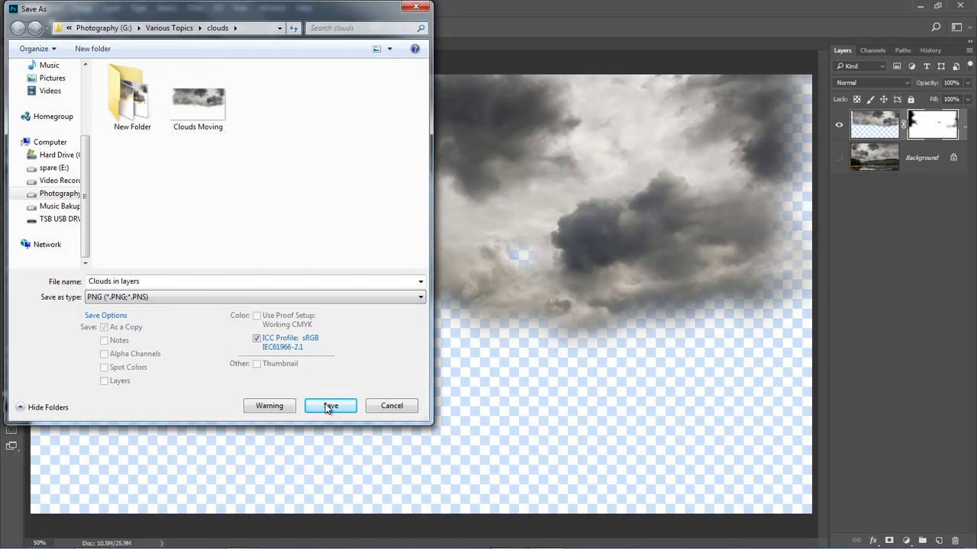
click(151, 282)
click(204, 103)
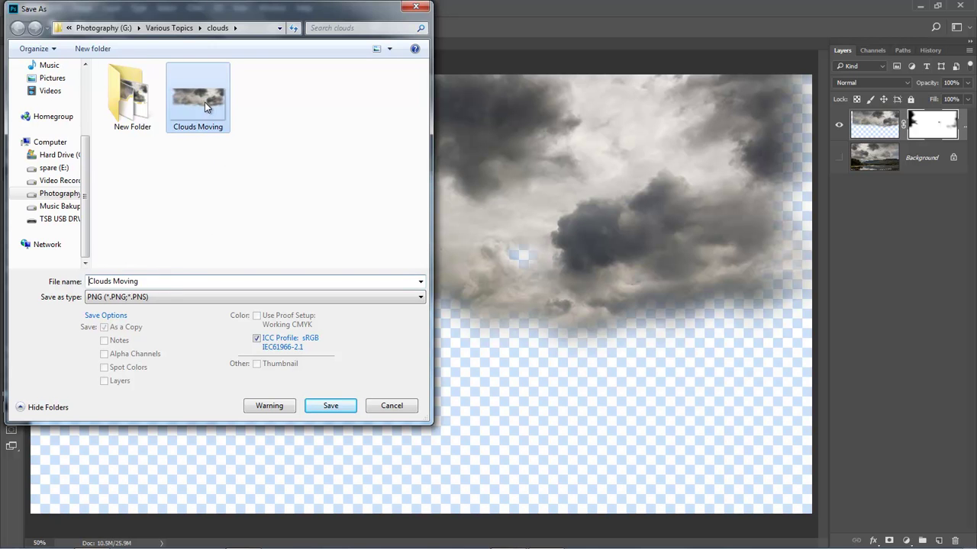
click(145, 281)
click(144, 282)
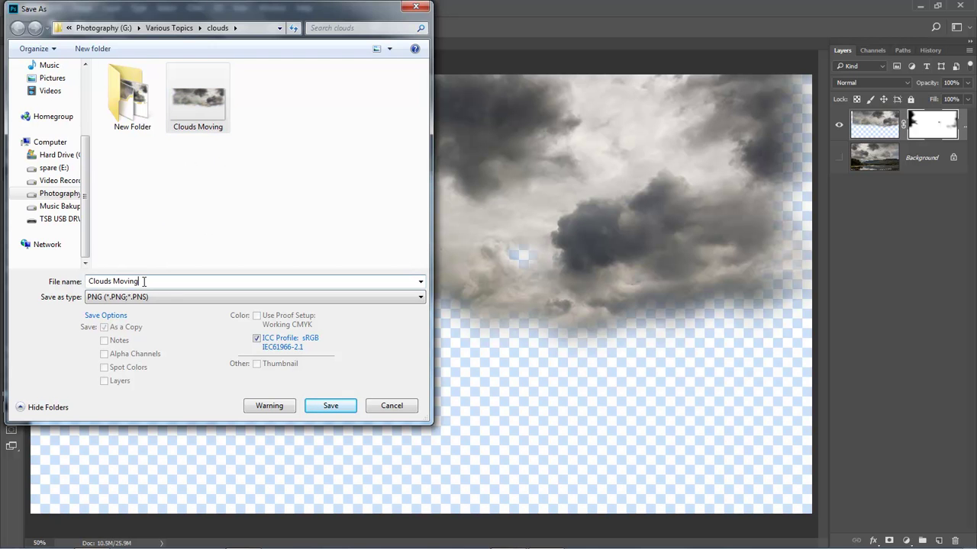
click(324, 410)
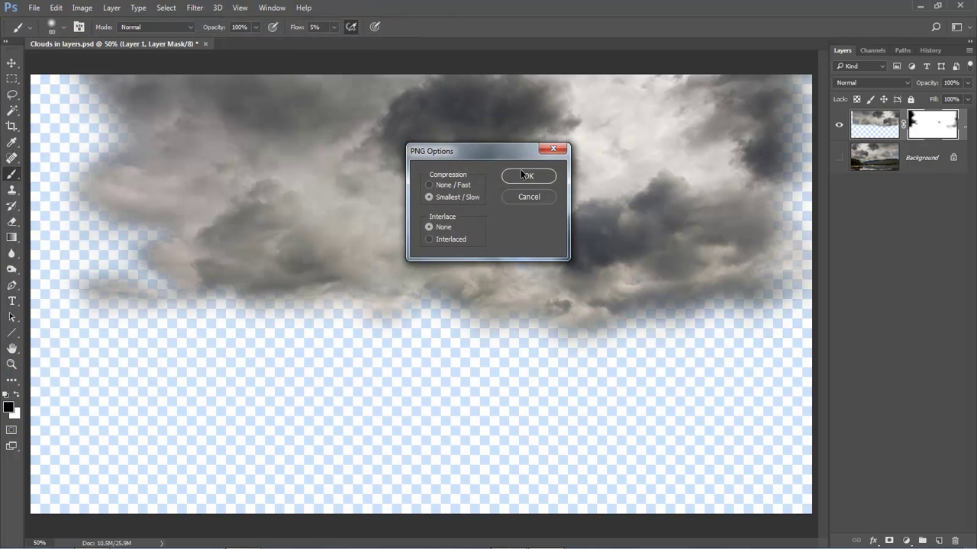
click(526, 177)
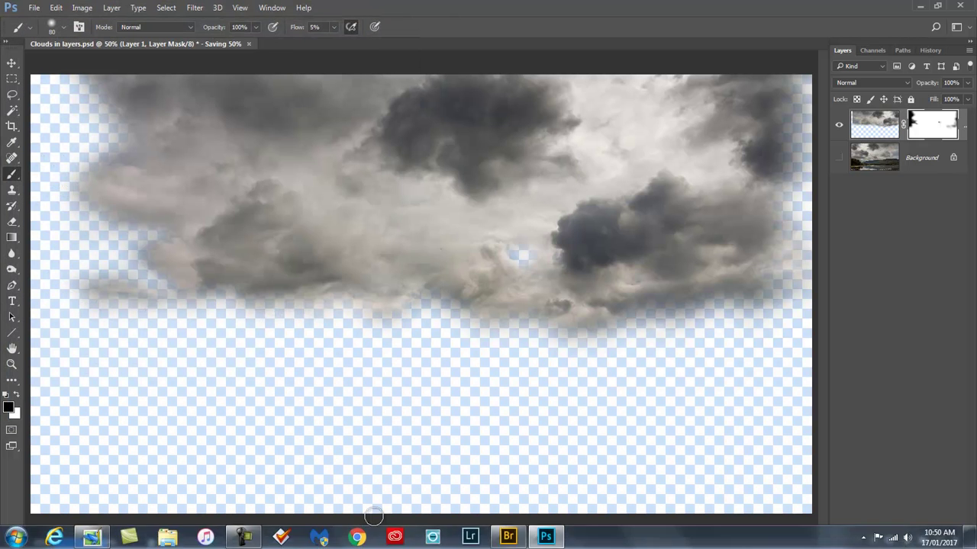
Back in PicturesToExe, preview Clouds Moving 2.png in the clouds folder, then reselect slide 3.
click(95, 538)
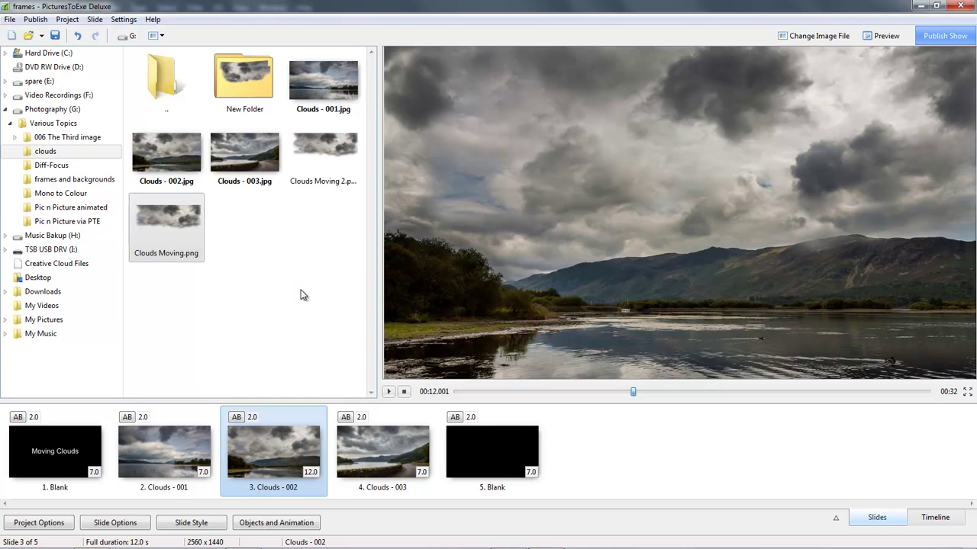
click(326, 150)
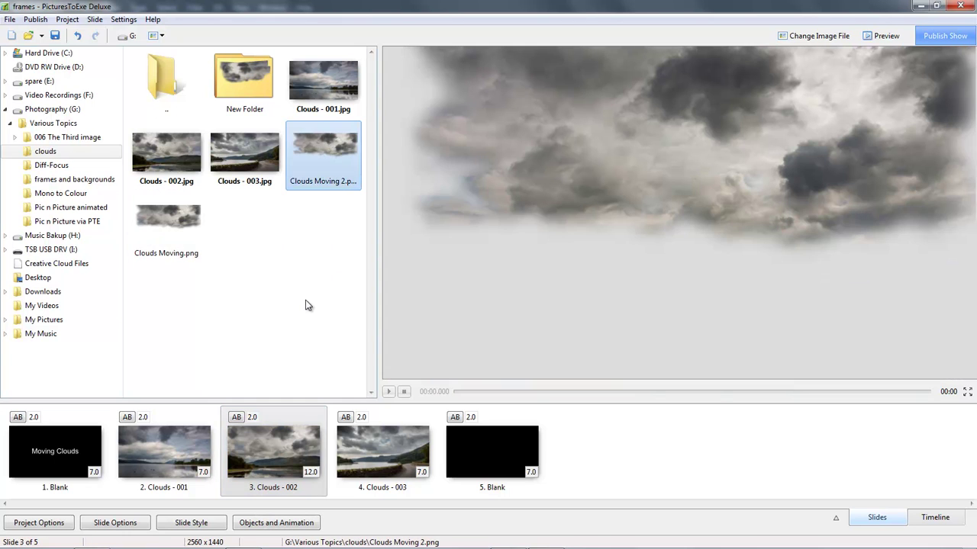
click(276, 455)
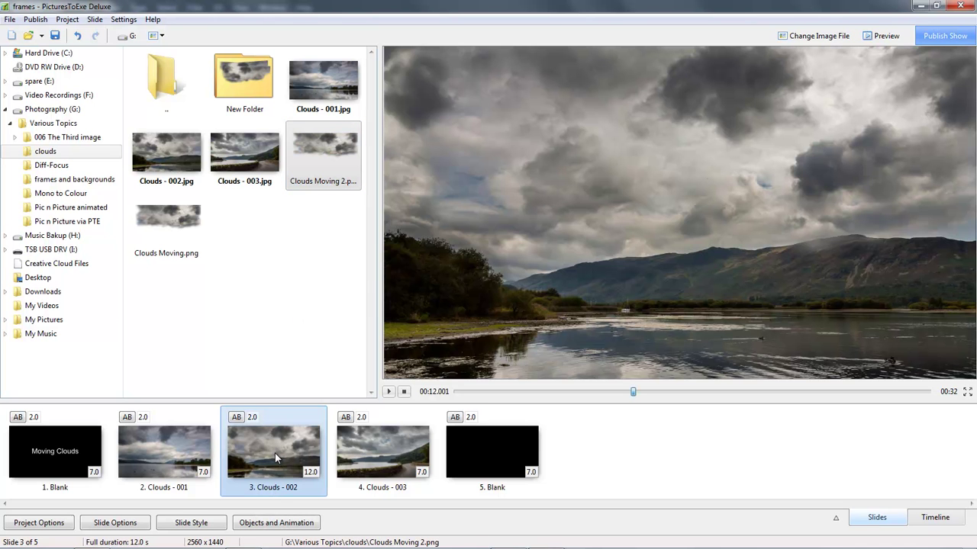
Replace slide 3's Clouds Moving overlay picture with Clouds Moving 2.png and close the editor.
click(268, 526)
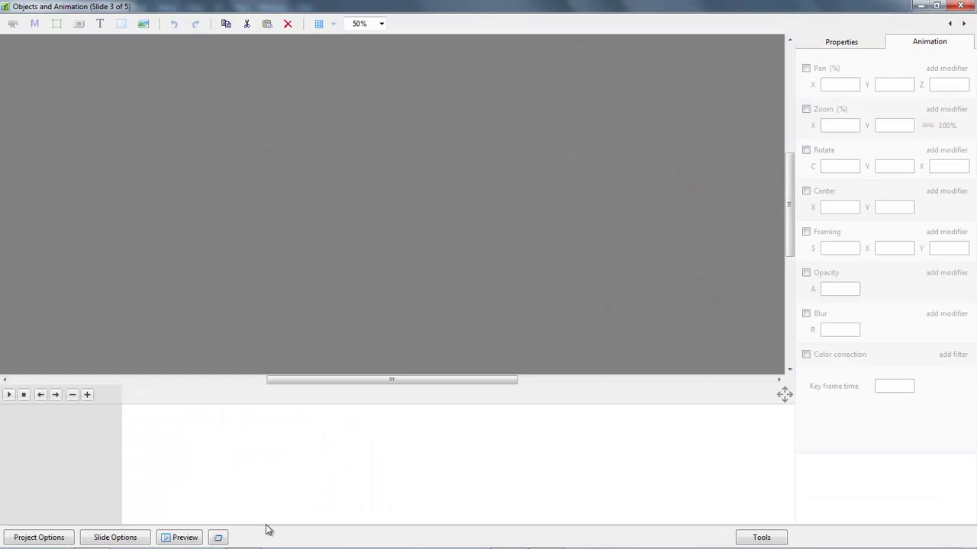
click(843, 465)
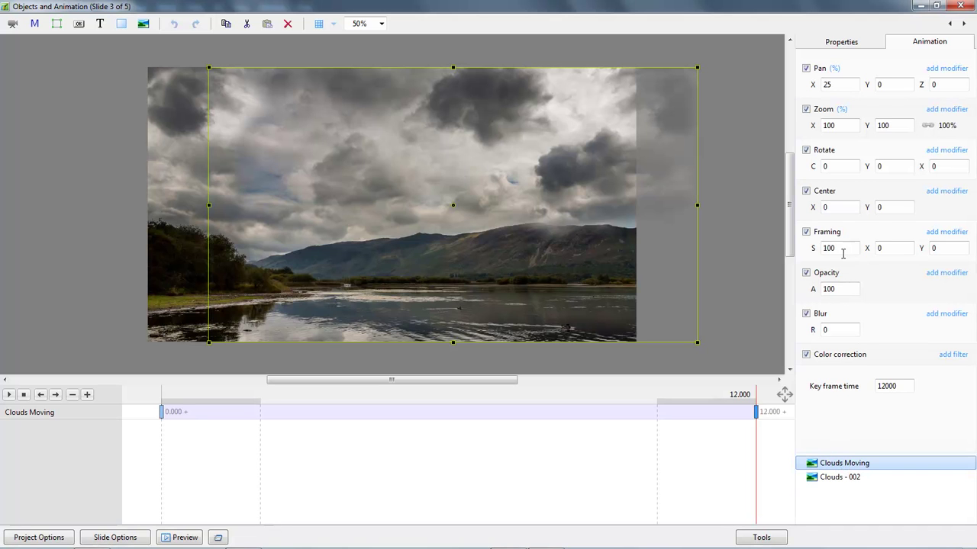
click(840, 42)
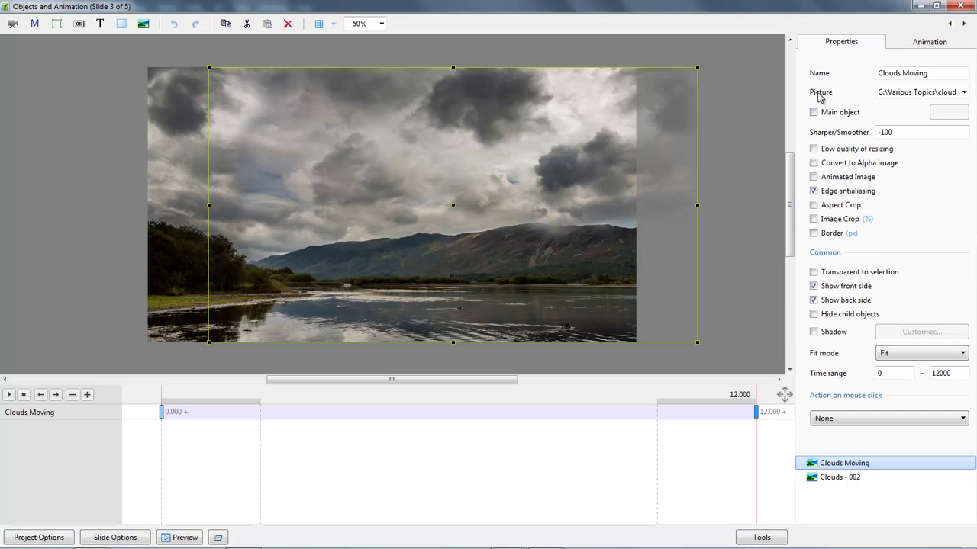
click(963, 92)
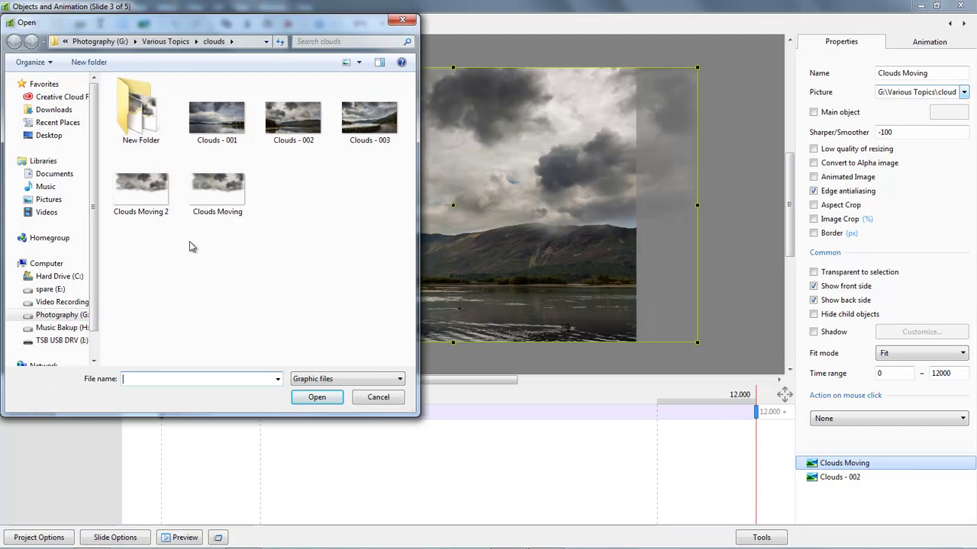
click(148, 199)
double_click(145, 190)
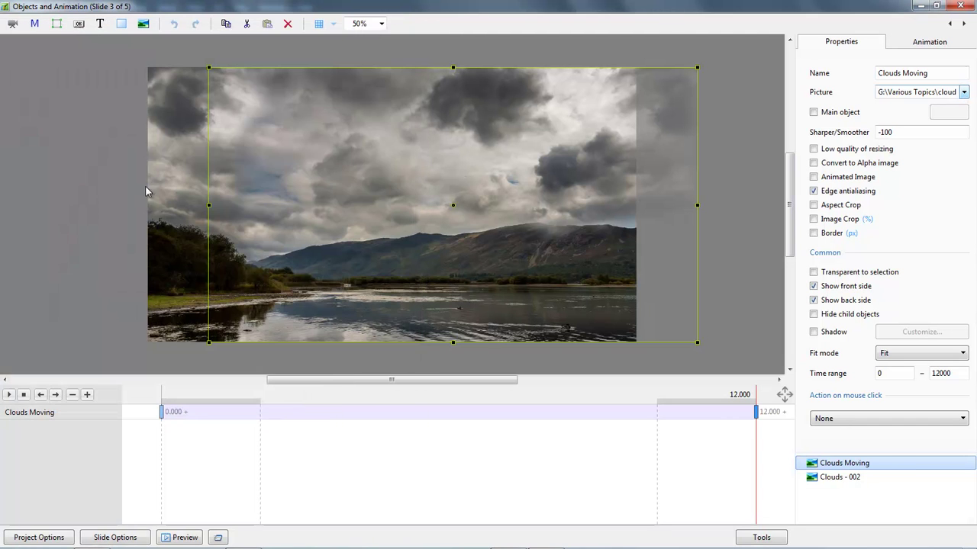
click(959, 6)
click(171, 436)
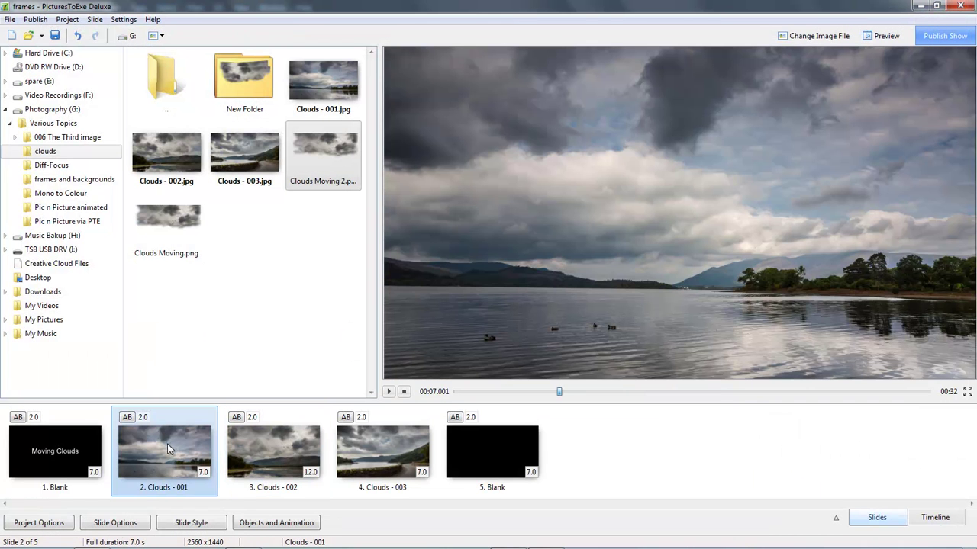
Play the show preview starting at slide 2, then stop it.
click(388, 392)
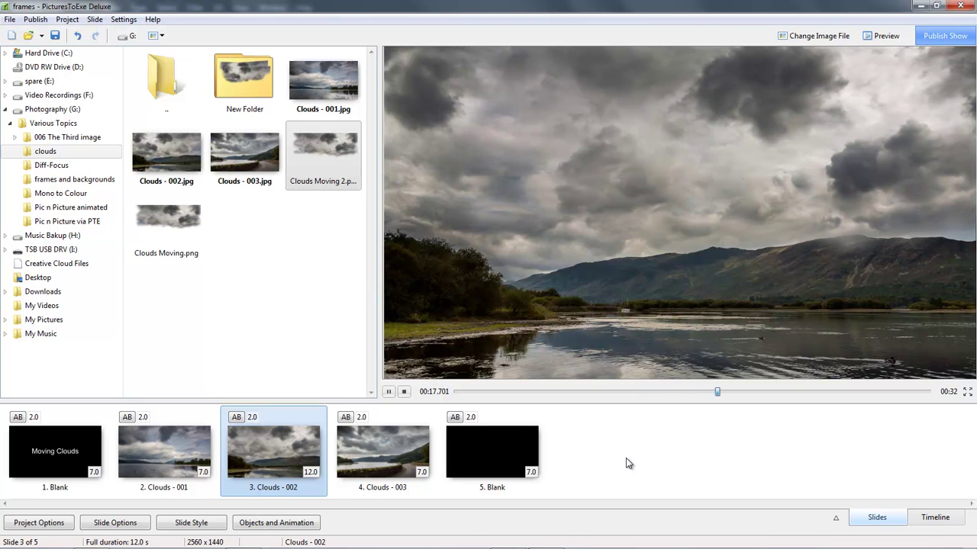
key(space)
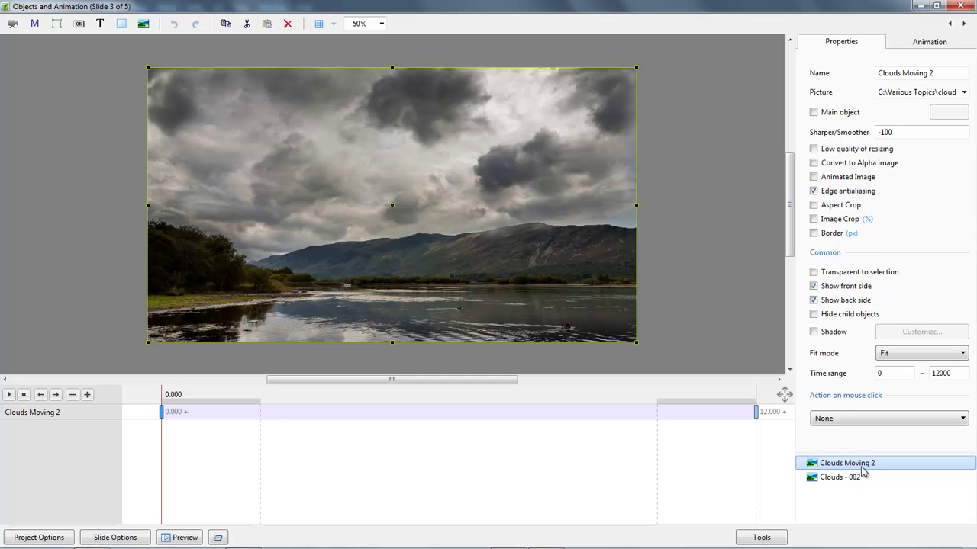
Load Clouds Moving 3.png as slide 3's overlay picture.
click(963, 92)
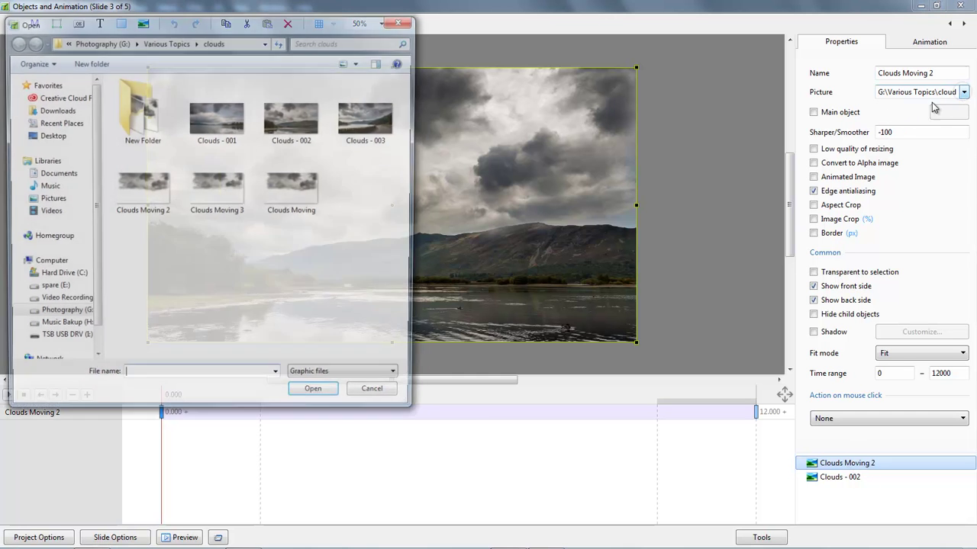
double_click(208, 200)
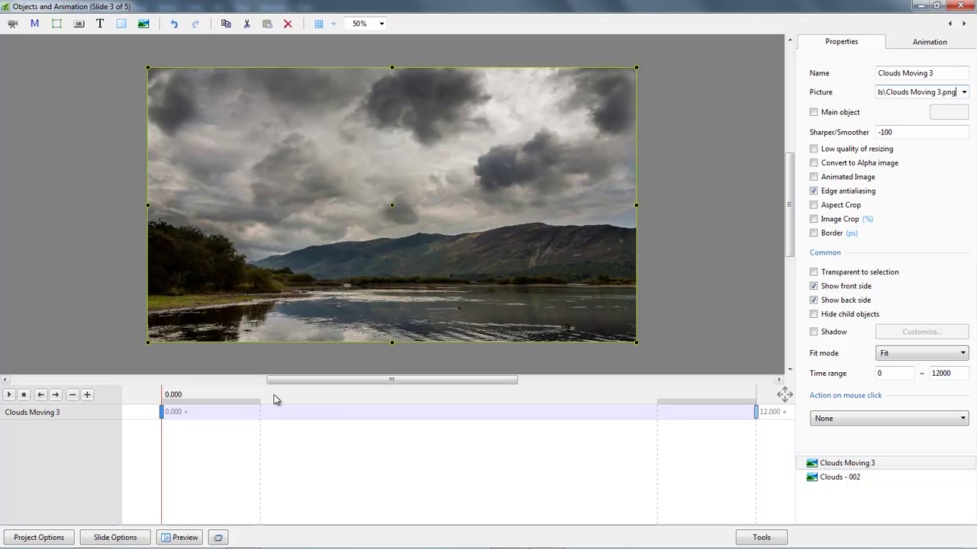
click(927, 43)
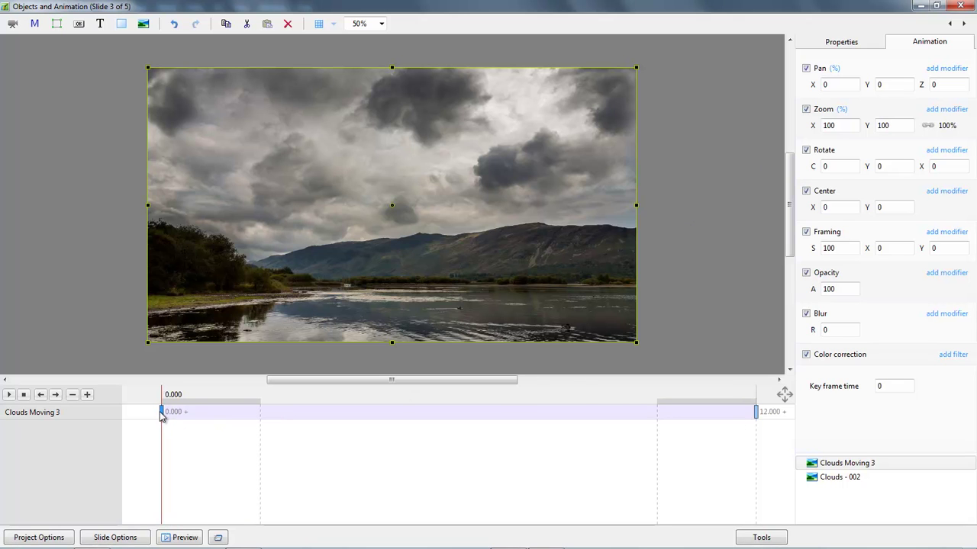
Lower the 12-second keyframe's Pan X from 25 to 15 and play the animation to check.
click(755, 413)
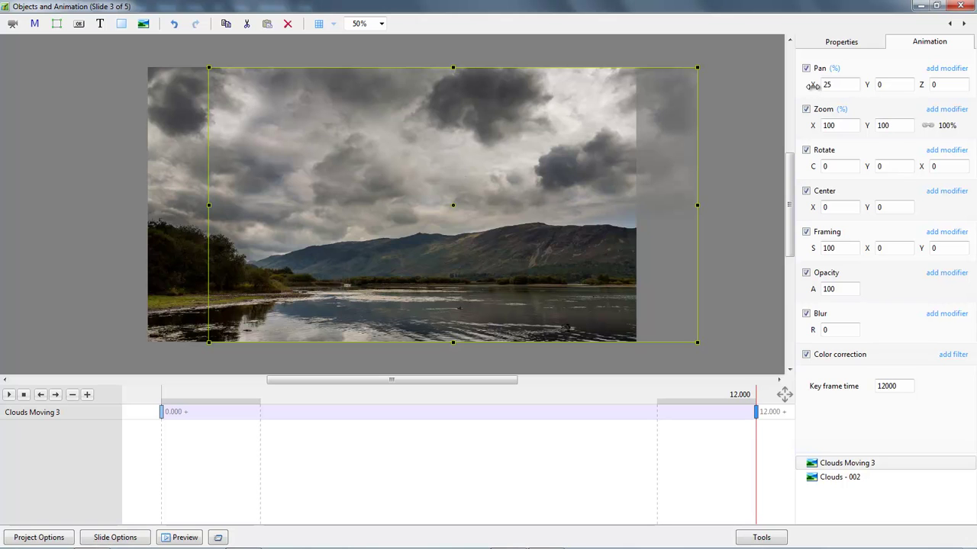
drag(812, 85, 812, 84)
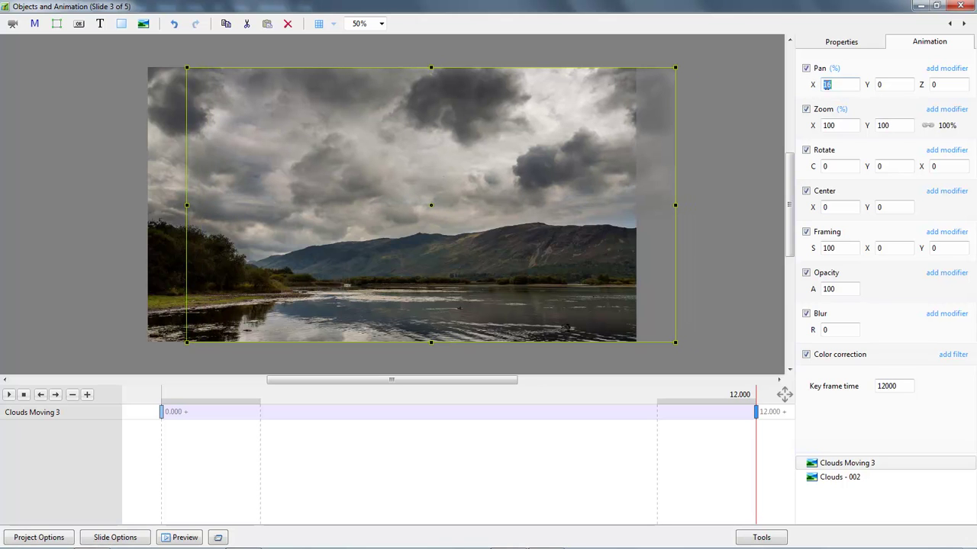
text(15)
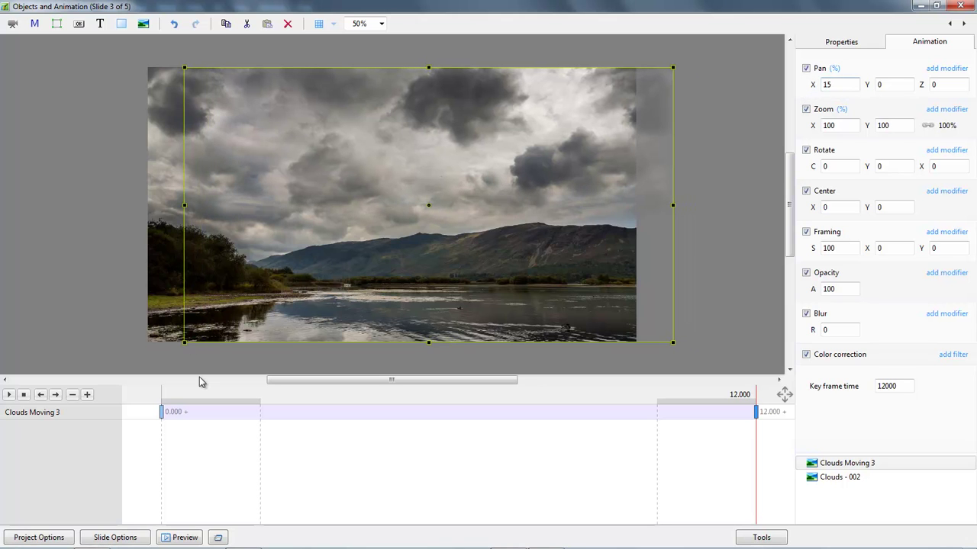
click(8, 395)
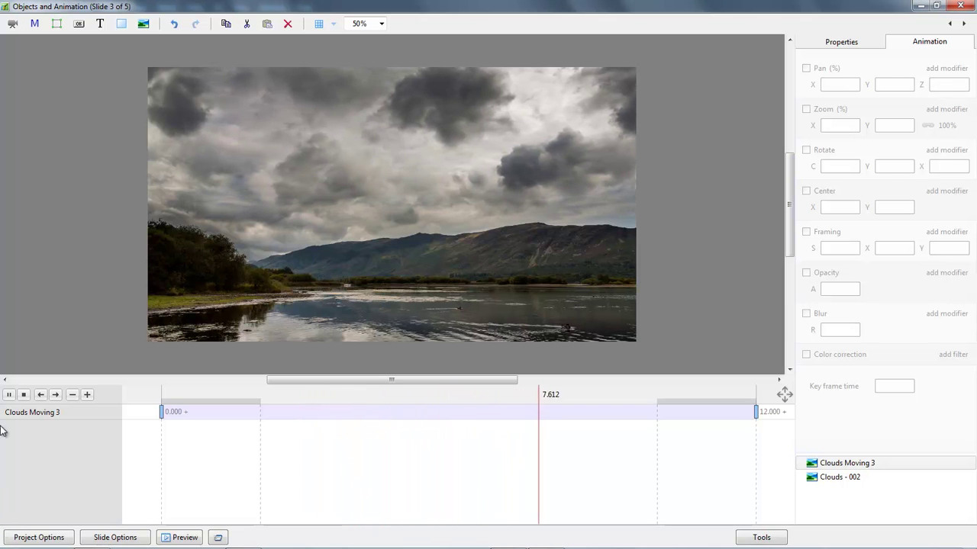
key(space)
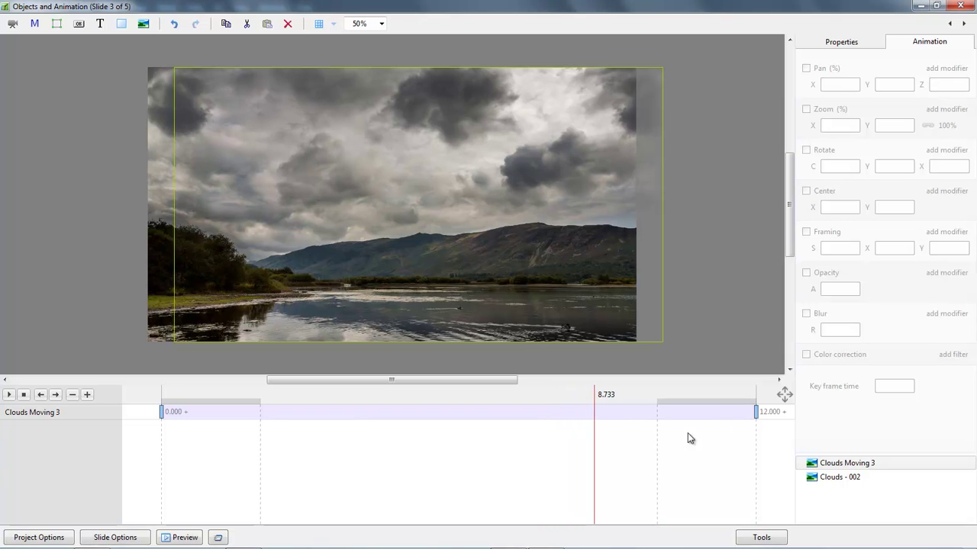
Set the end keyframe's Pan X to 12, replay the pan from the start, and close the editor.
click(755, 414)
double_click(828, 84)
text(12)
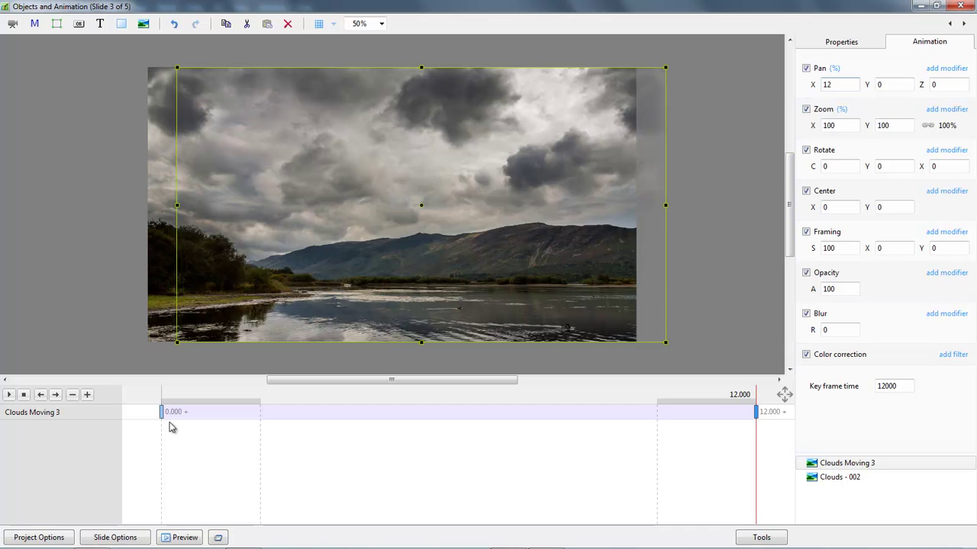
click(162, 413)
key(space)
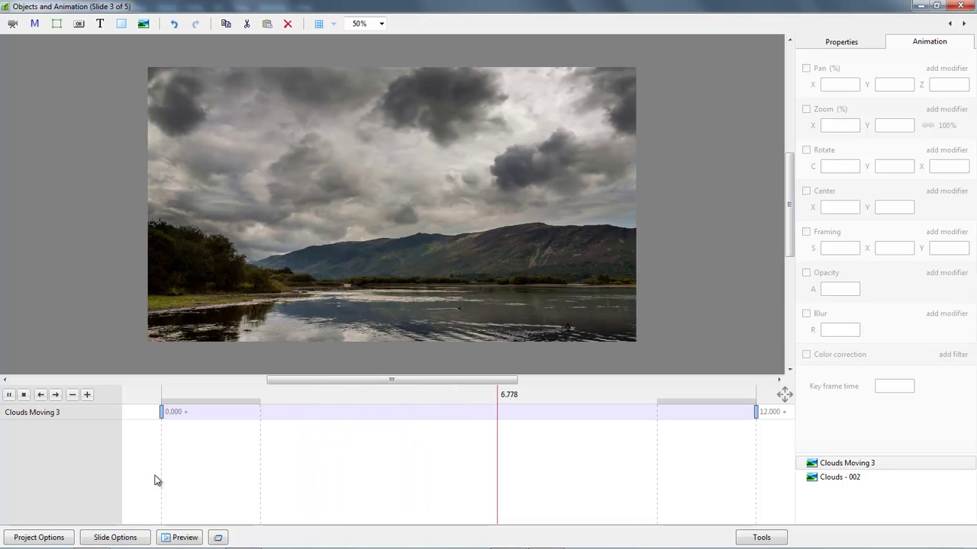
key(space)
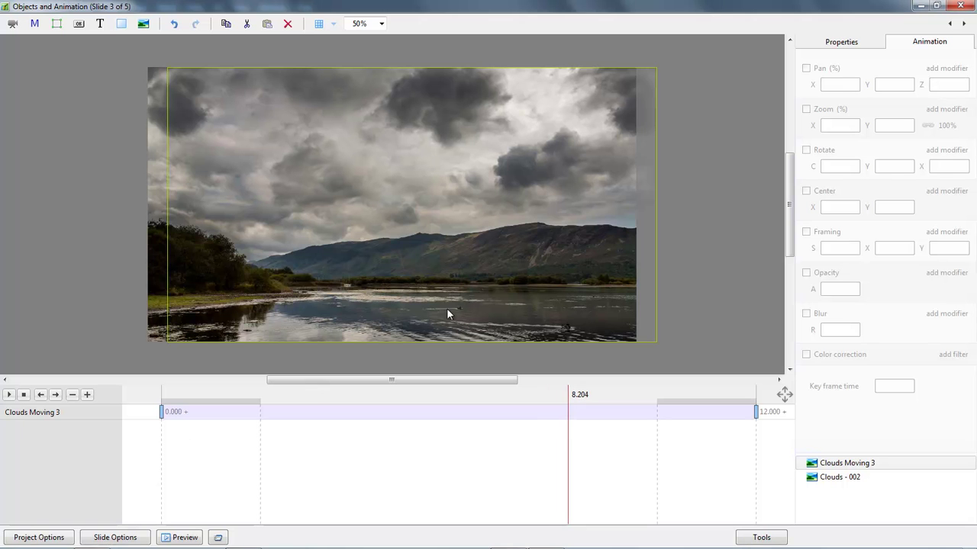
click(960, 7)
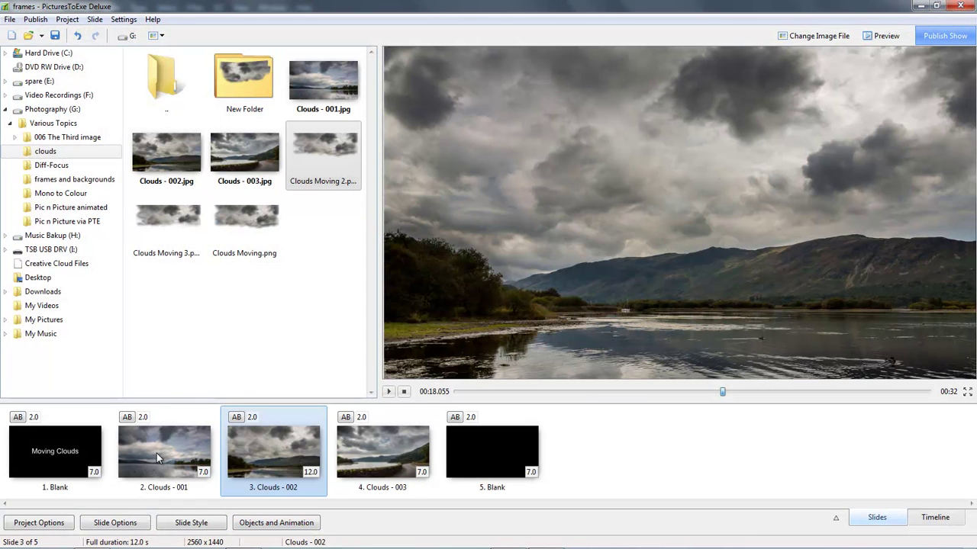
Select slide 2 and play the show preview from there.
click(158, 458)
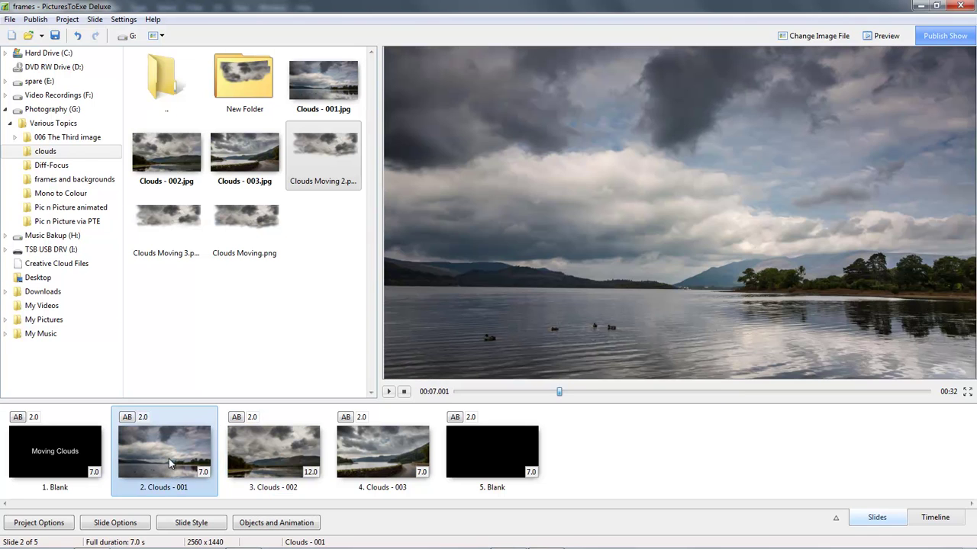
click(389, 392)
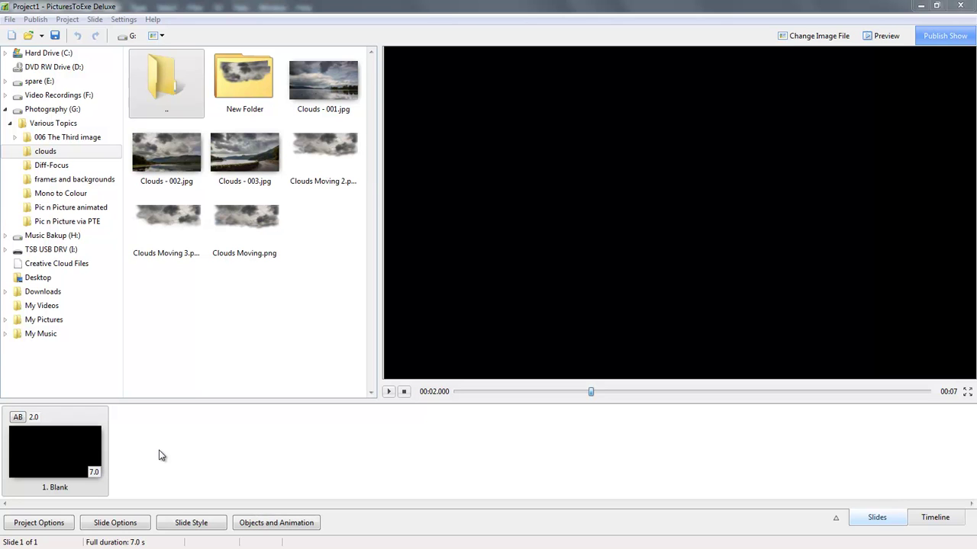
Select Project1's single blank slide and bring up the Slide Style window.
click(222, 435)
click(66, 450)
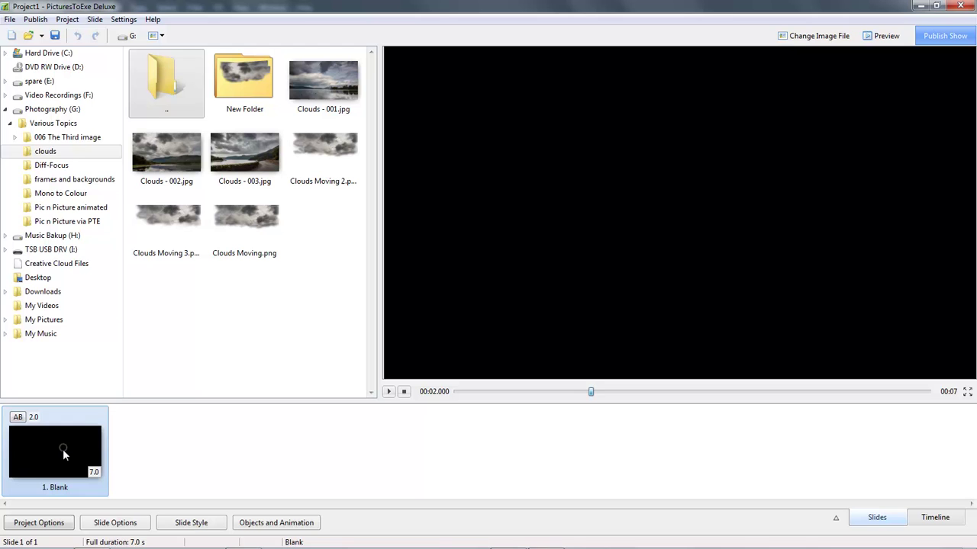
click(188, 528)
Import the saved Moving Clouds style and apply Clouds 001 to the project.
click(266, 349)
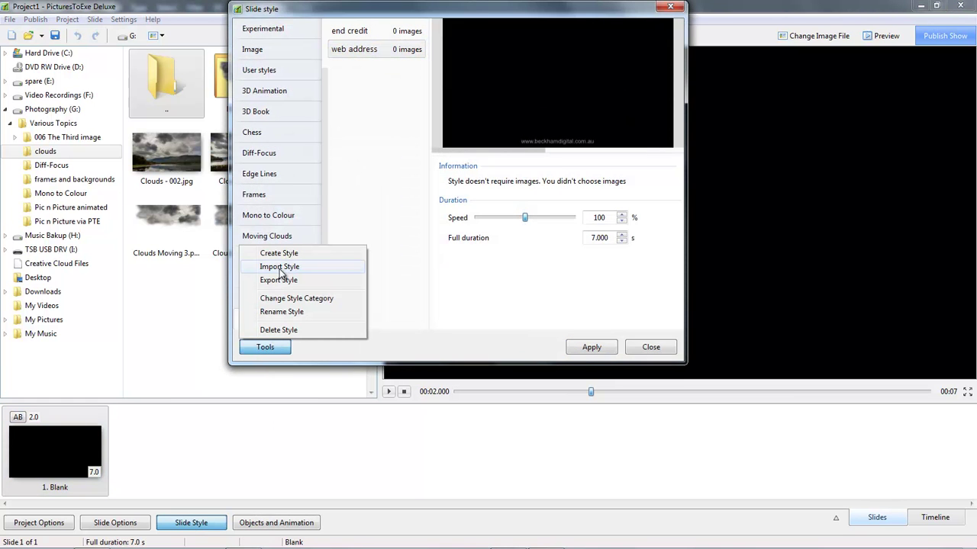
click(316, 364)
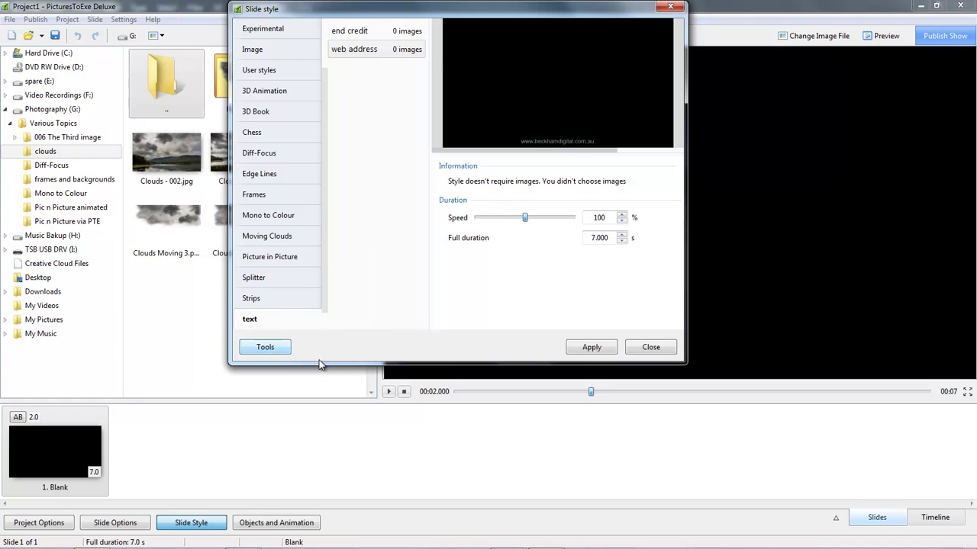
click(271, 238)
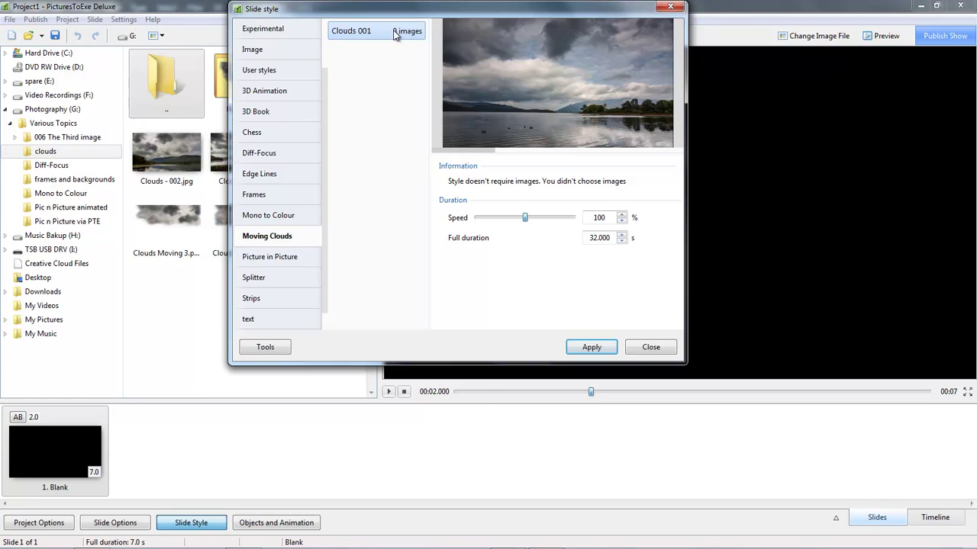
double_click(394, 31)
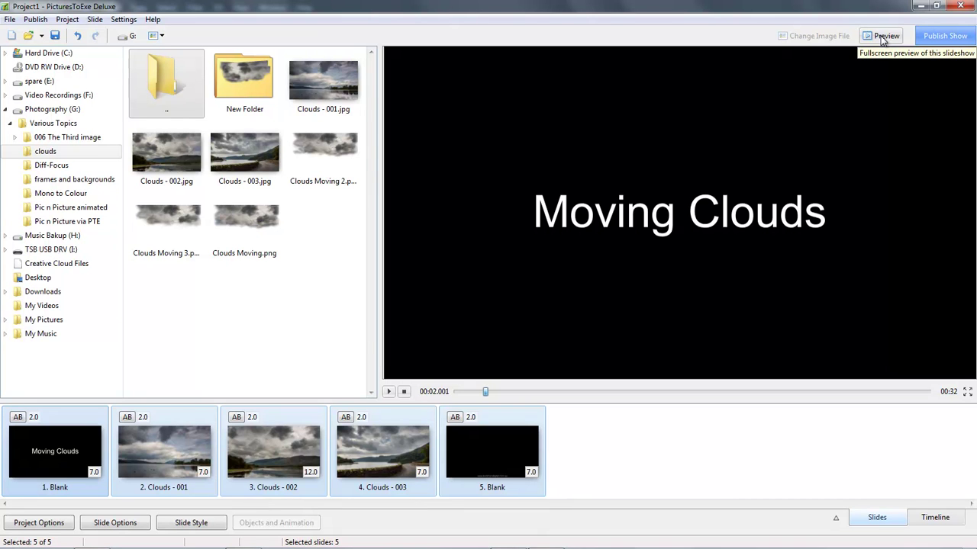
click(273, 451)
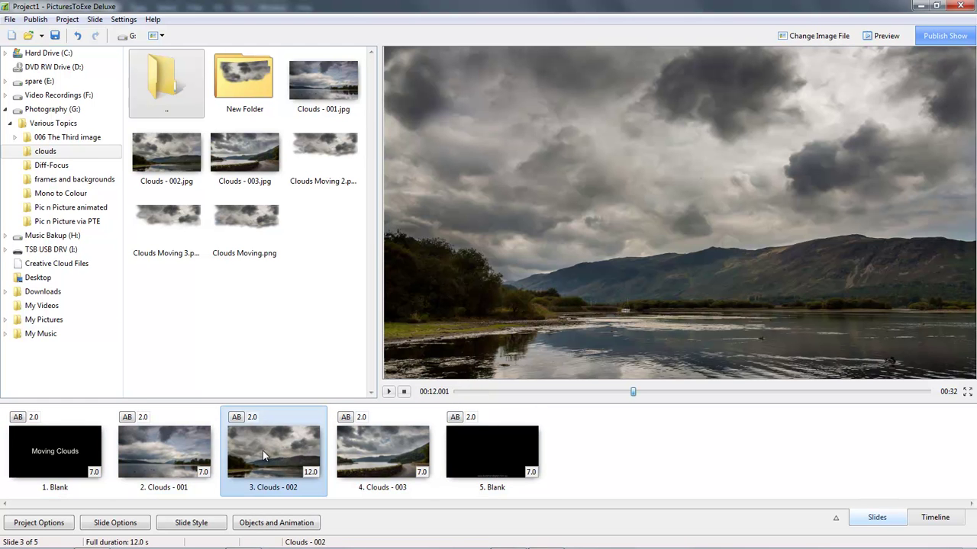
click(290, 523)
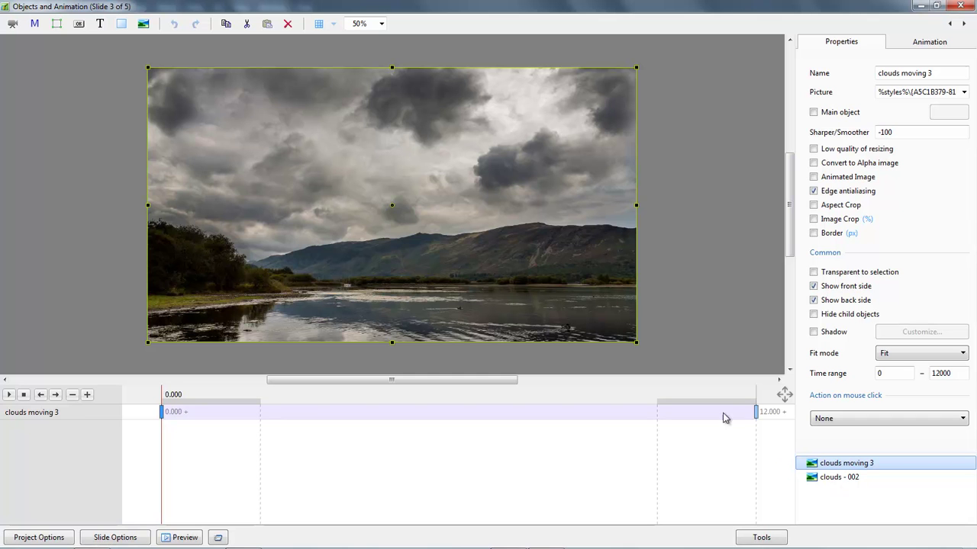
click(959, 8)
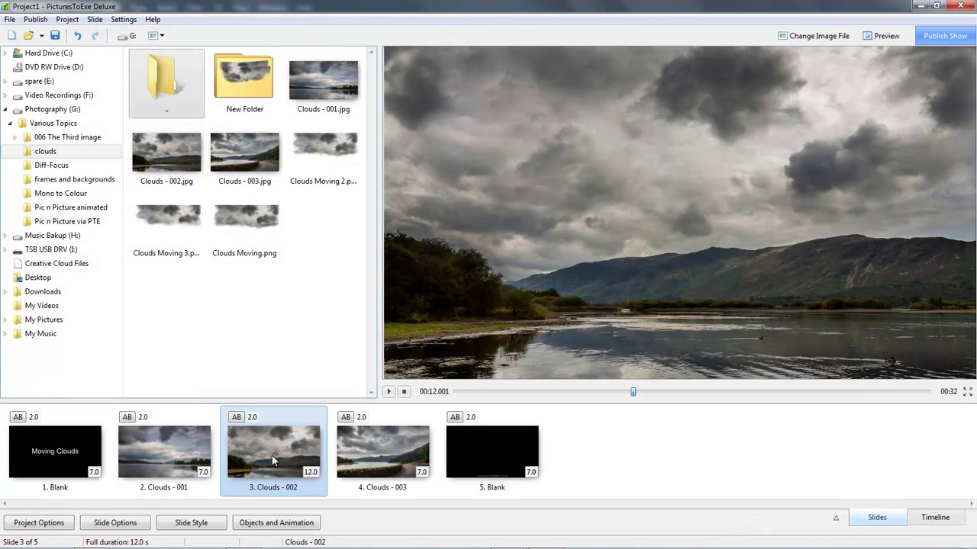